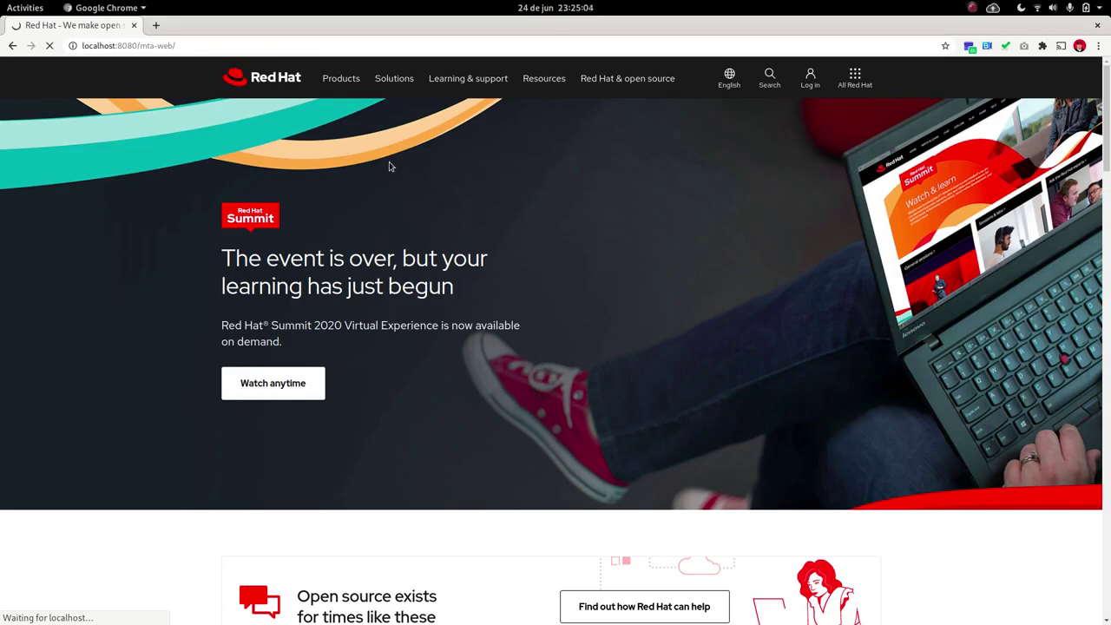
Check the MTA server's startup log in the terminal, and return to the web console in Chrome
{"action": "key", "text": "alt+Tab"}
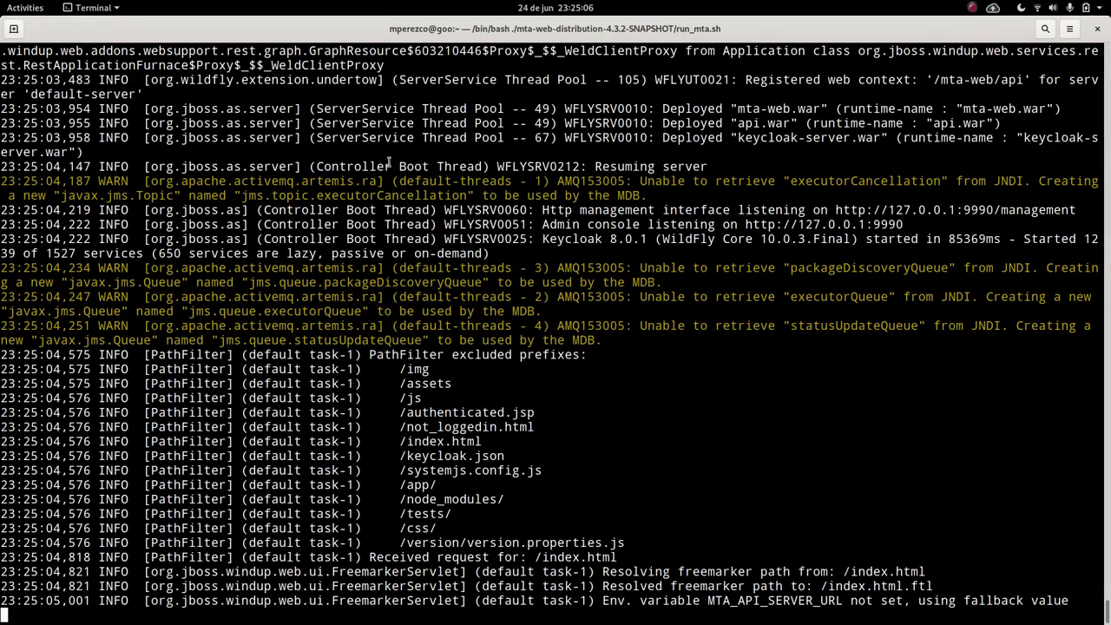
{"action": "key", "text": "Return"}
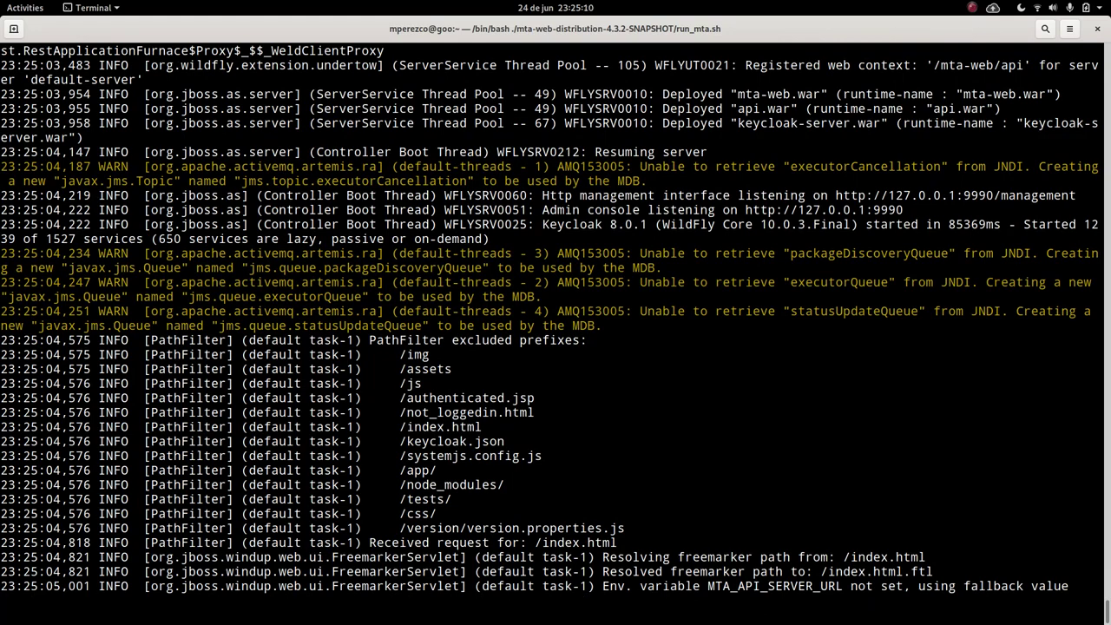
{"action": "key", "text": "alt+Tab"}
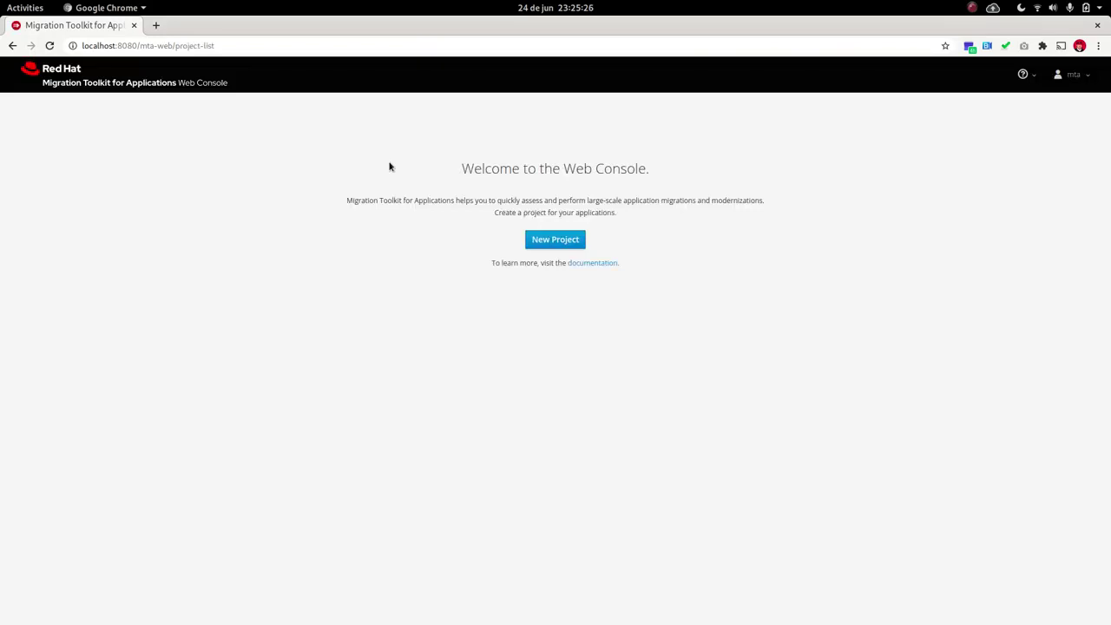
Create a new project named Cordoba and proceed to adding its applications
{"action": "left_click", "coordinate": [554, 244]}
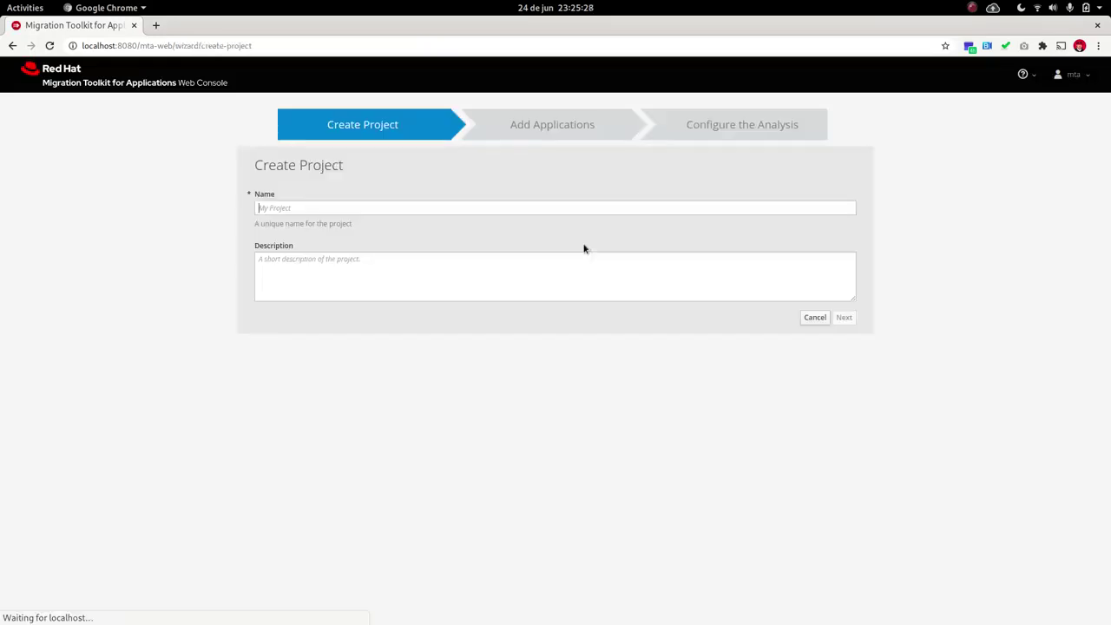
{"action": "left_click", "coordinate": [439, 205]}
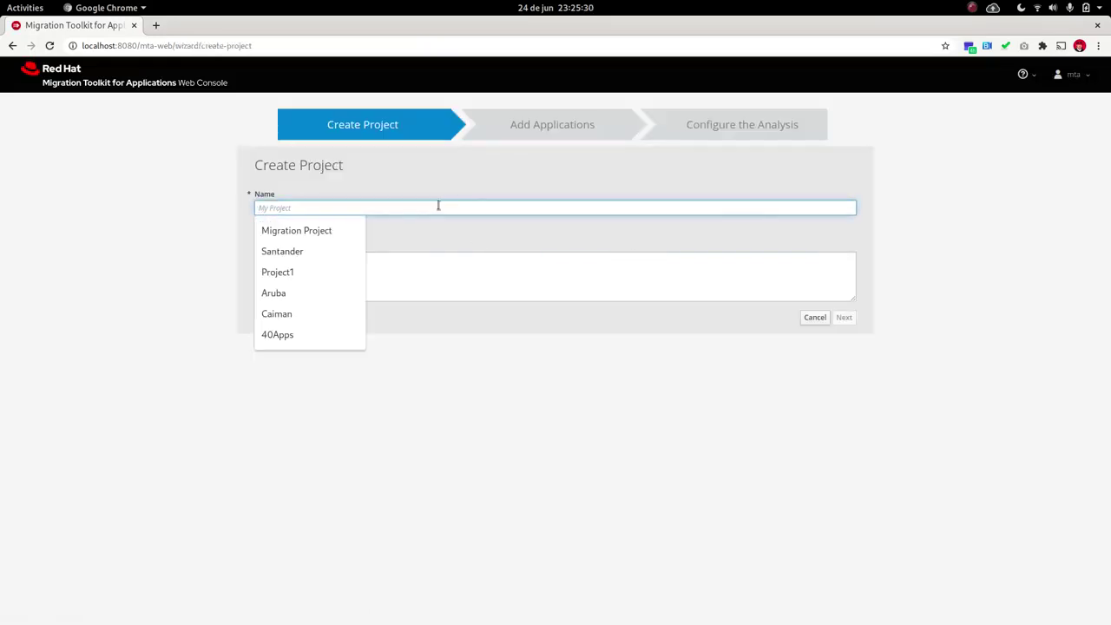
{"action": "type", "text": "Co"}
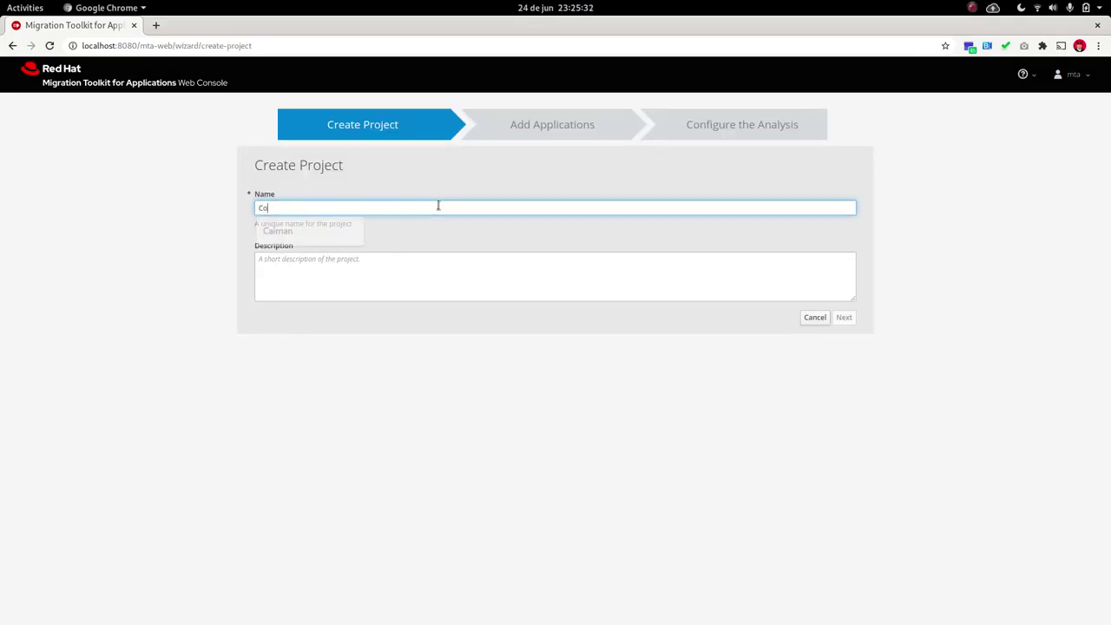
{"action": "type", "text": "rdoba"}
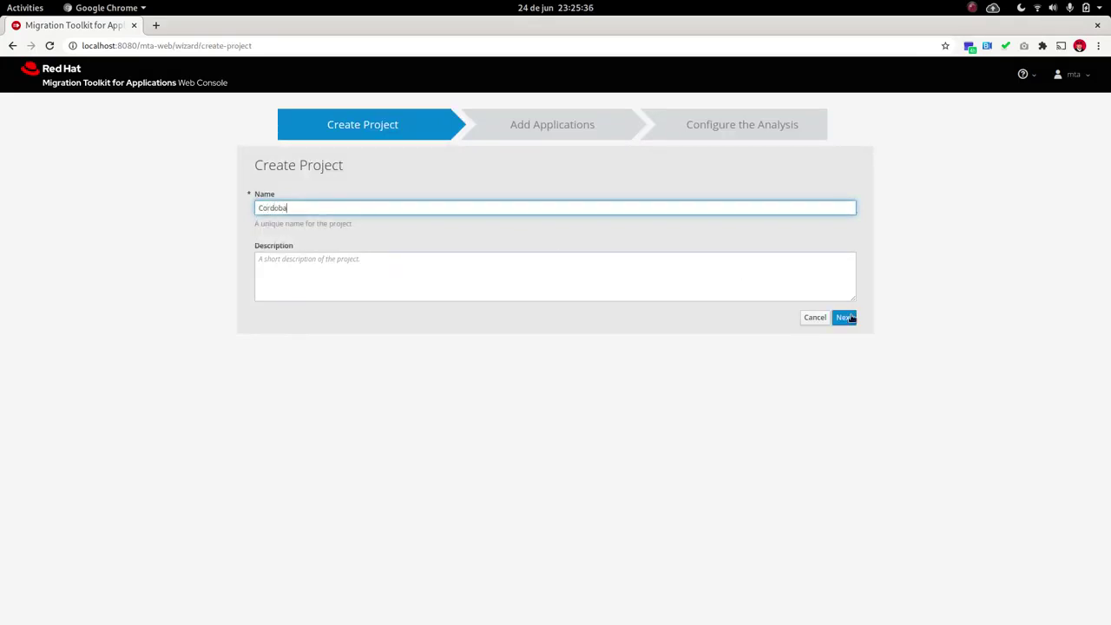
{"action": "left_click", "coordinate": [847, 317]}
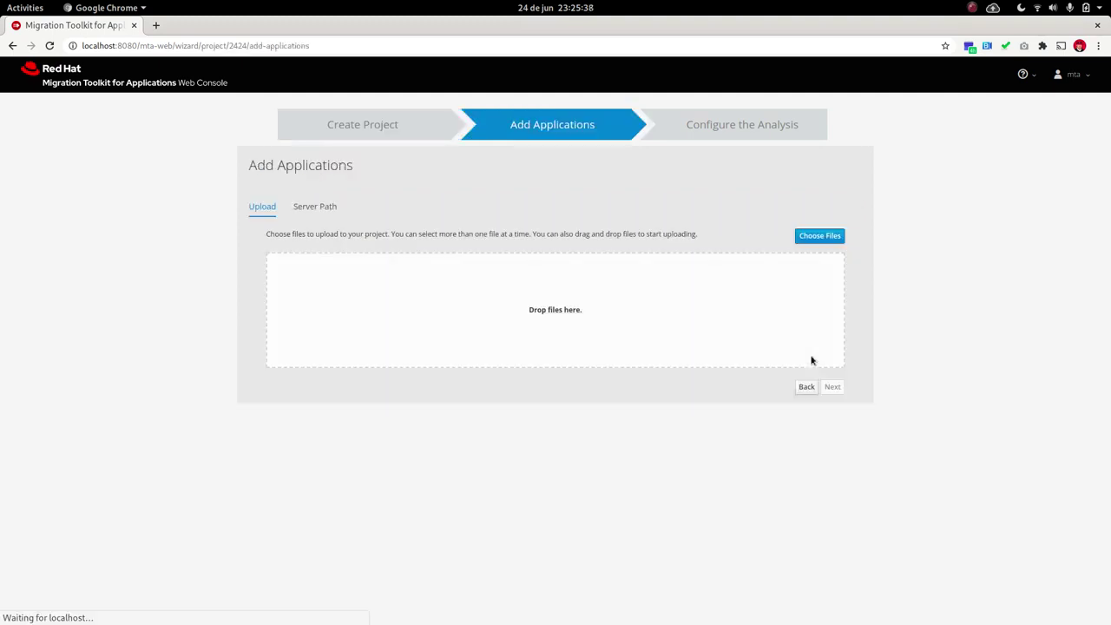
Upload all archives from Code/AppMigration/windup-sample-apps/sample-binaries, application-with-dependencies.ear through ticket-monster.war, and proceed to the analysis configuration
{"action": "left_click", "coordinate": [831, 236]}
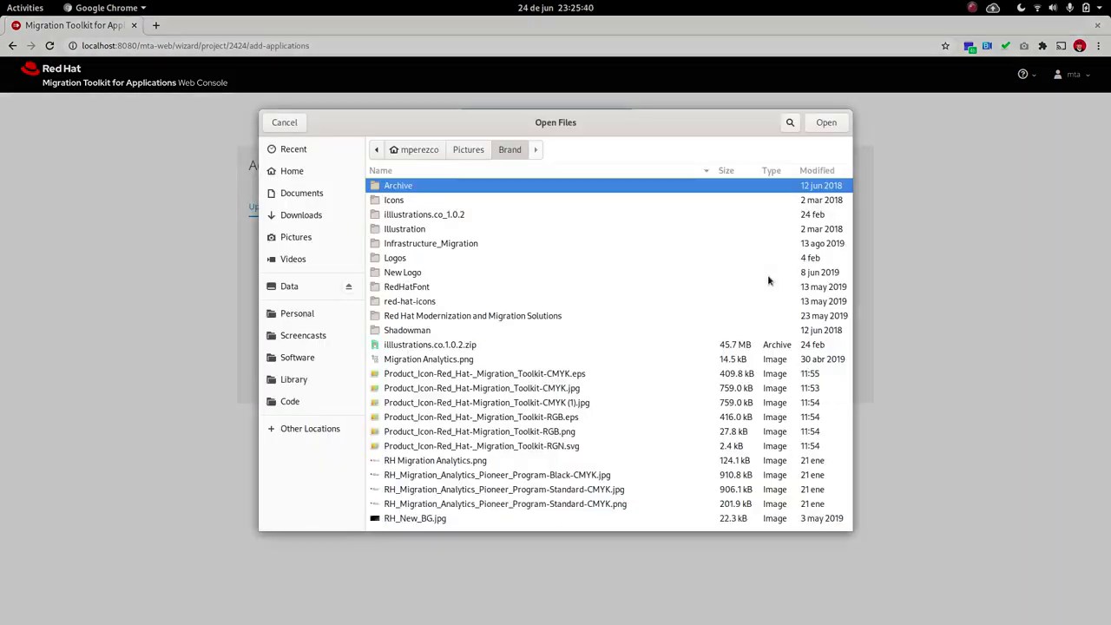
{"action": "left_click", "coordinate": [419, 150]}
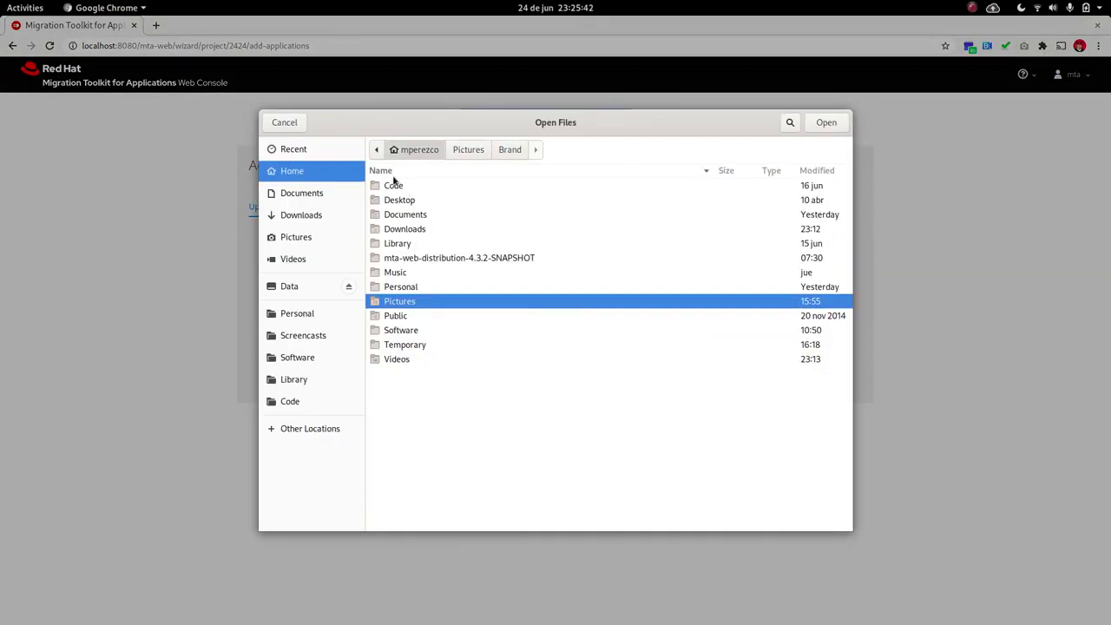
{"action": "double_click", "coordinate": [395, 186]}
{"action": "double_click", "coordinate": [412, 188]}
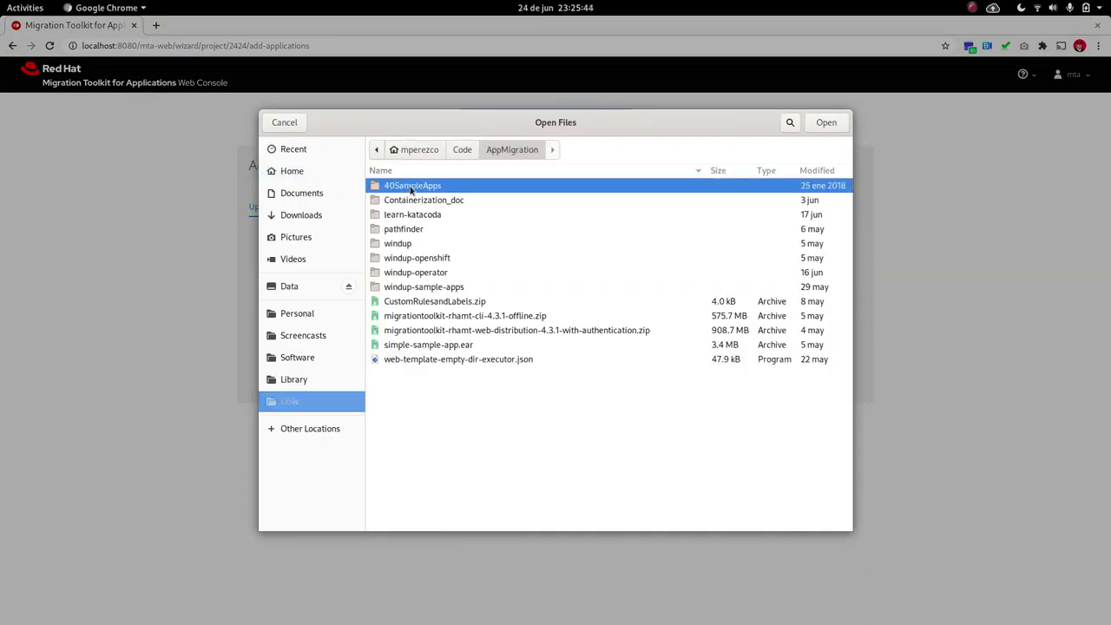
{"action": "double_click", "coordinate": [441, 286]}
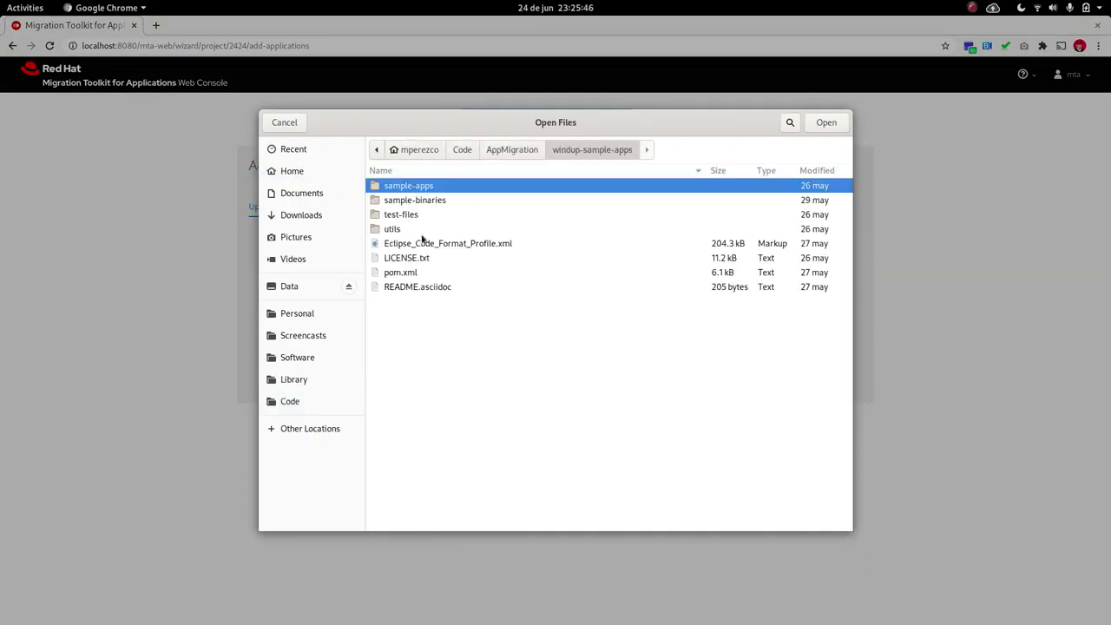
{"action": "double_click", "coordinate": [417, 200]}
{"action": "left_click", "coordinate": [431, 244], "text": "shift"}
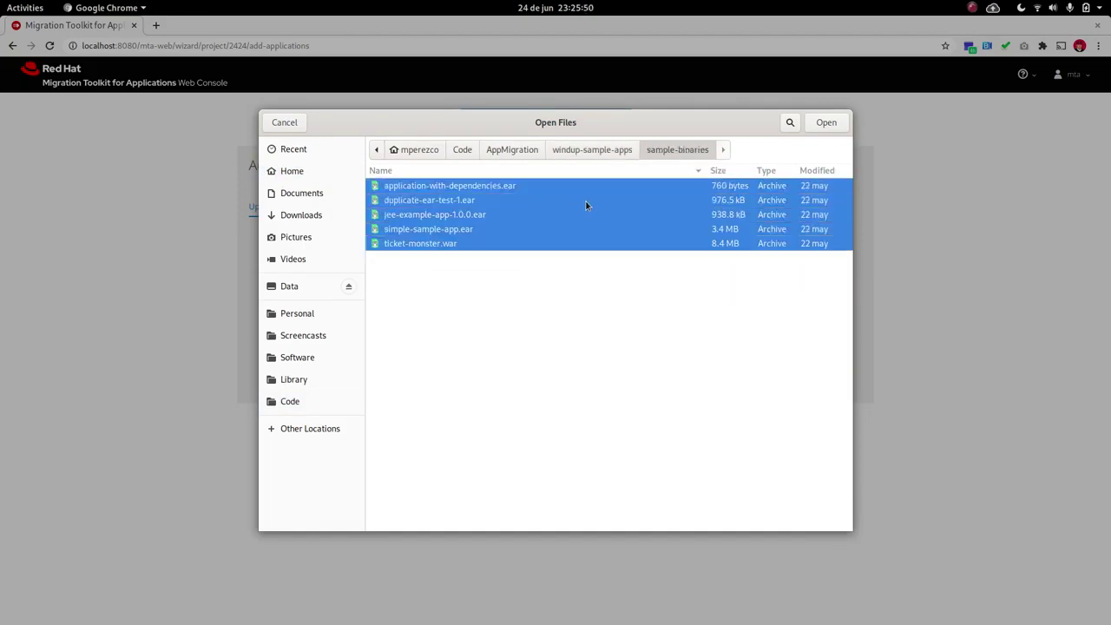
{"action": "left_click", "coordinate": [825, 122]}
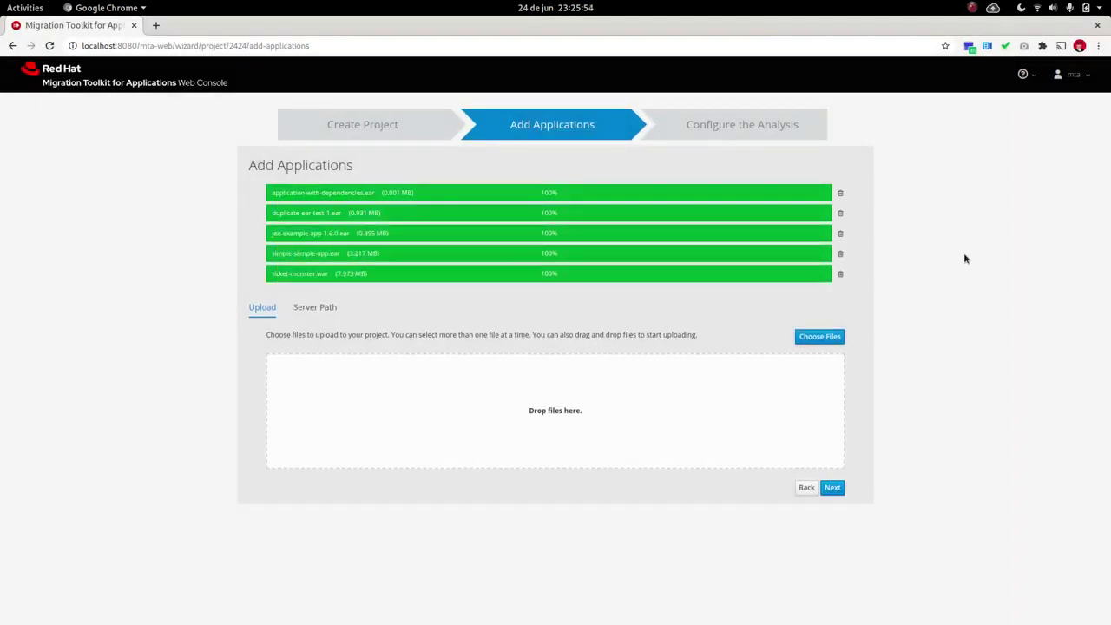
{"action": "left_click", "coordinate": [831, 487]}
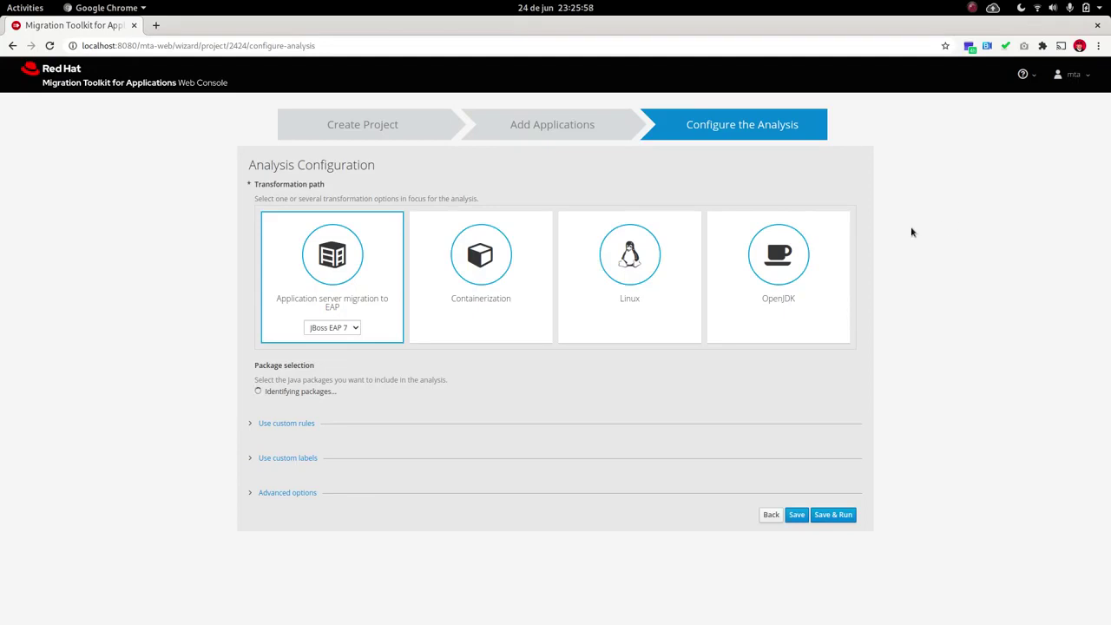
Select application server migration to JBoss EAP 7, Containerization, Linux and OpenJDK as the transformation paths
{"action": "left_click", "coordinate": [344, 333]}
{"action": "left_click", "coordinate": [366, 310]}
{"action": "left_click", "coordinate": [366, 310]}
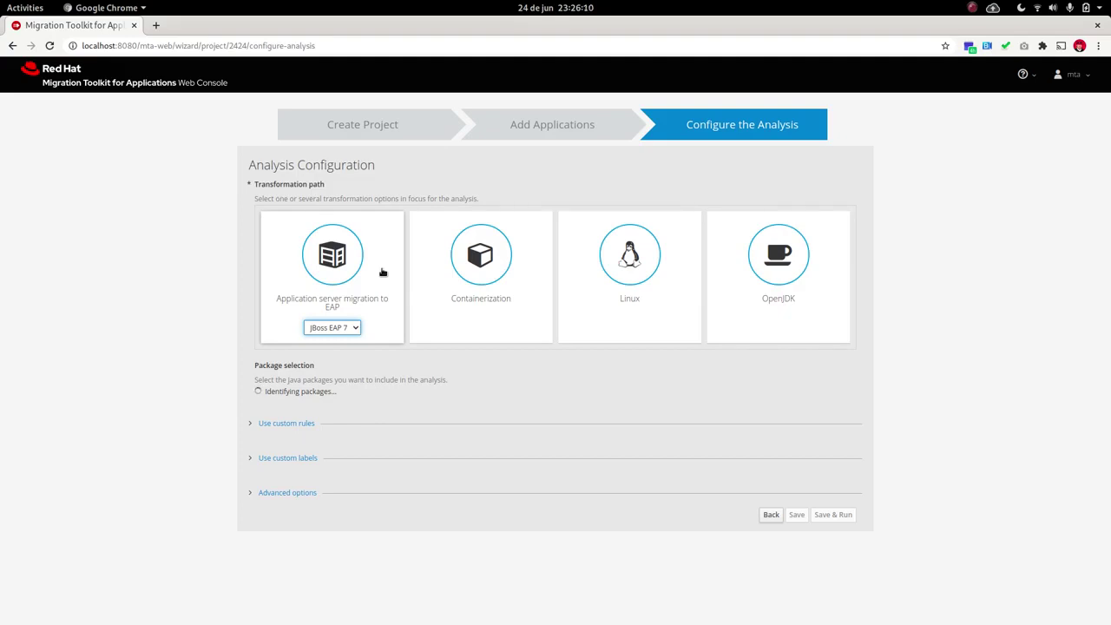
{"action": "left_click", "coordinate": [382, 272]}
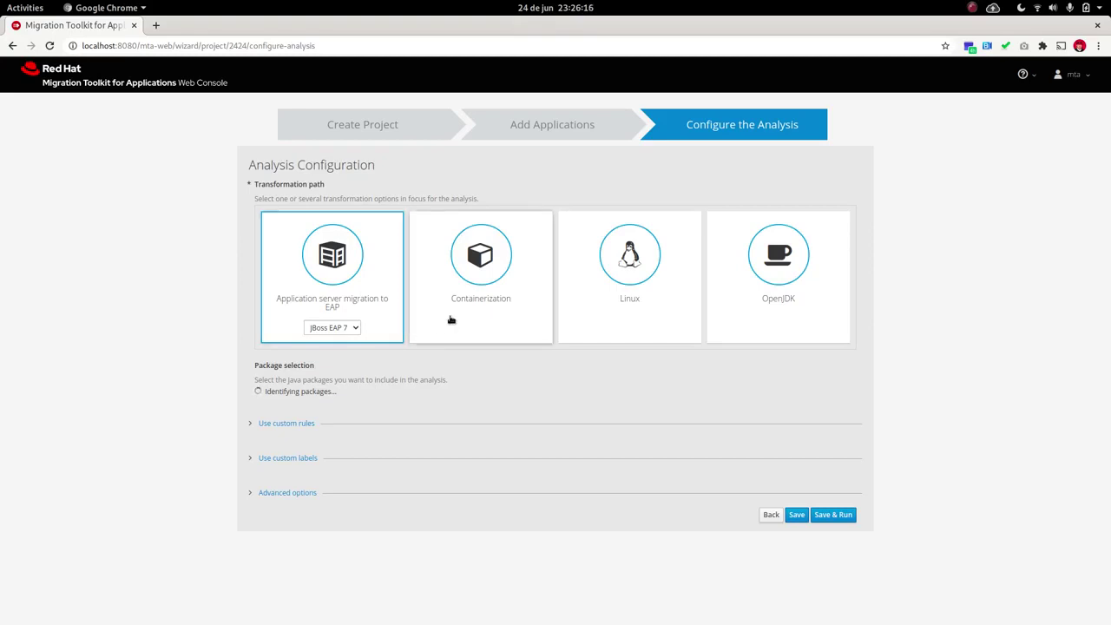
{"action": "left_click", "coordinate": [490, 321]}
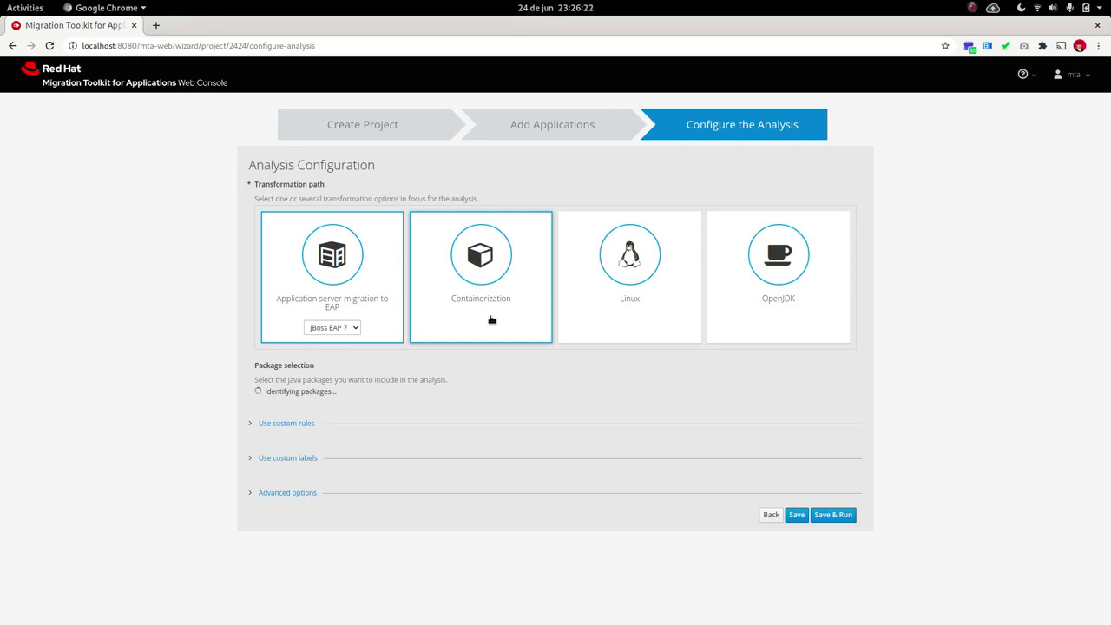
{"action": "left_click", "coordinate": [616, 321]}
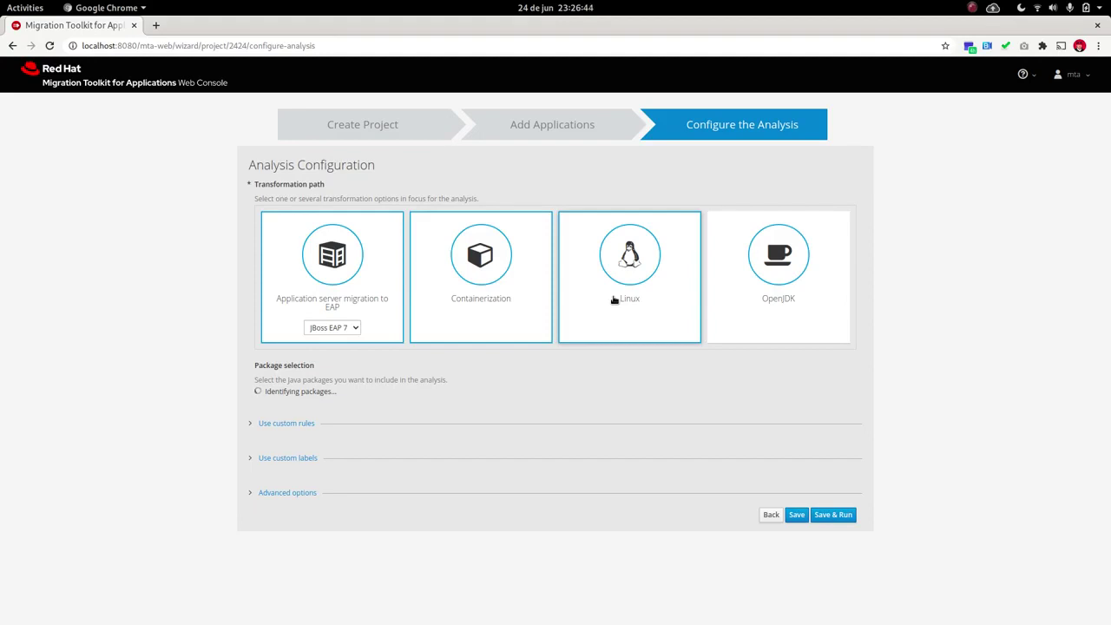
{"action": "left_click", "coordinate": [783, 309]}
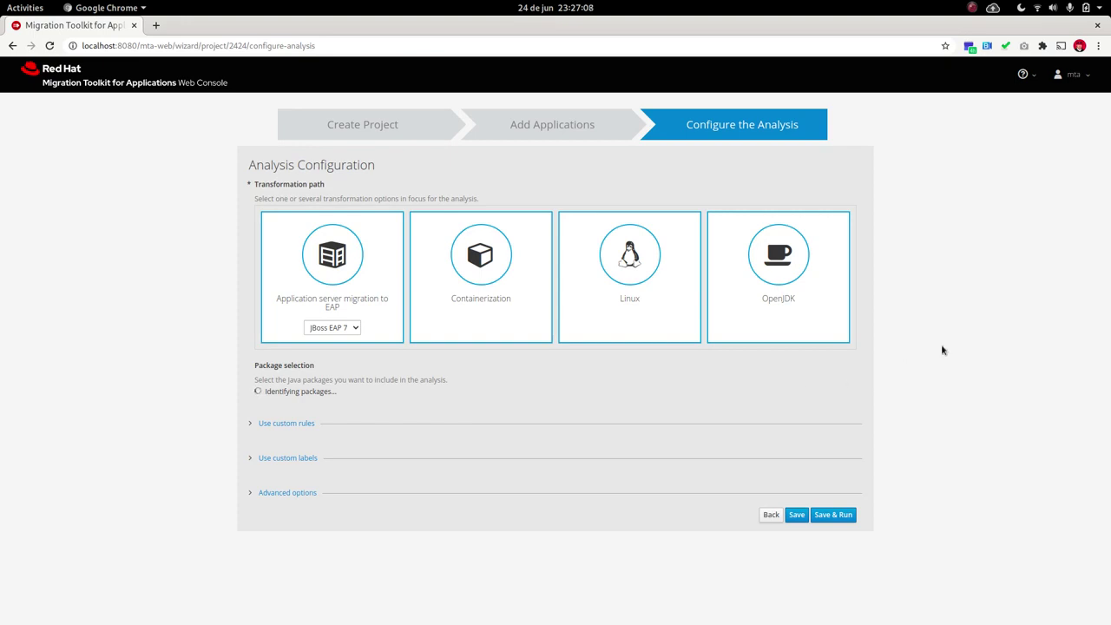
Examine the custom rules, custom labels and advanced options sections of the analysis configuration, collapsing each one again
{"action": "left_click", "coordinate": [271, 424]}
{"action": "scroll", "coordinate": [394, 425], "scroll_direction": "down", "scroll_amount": 4}
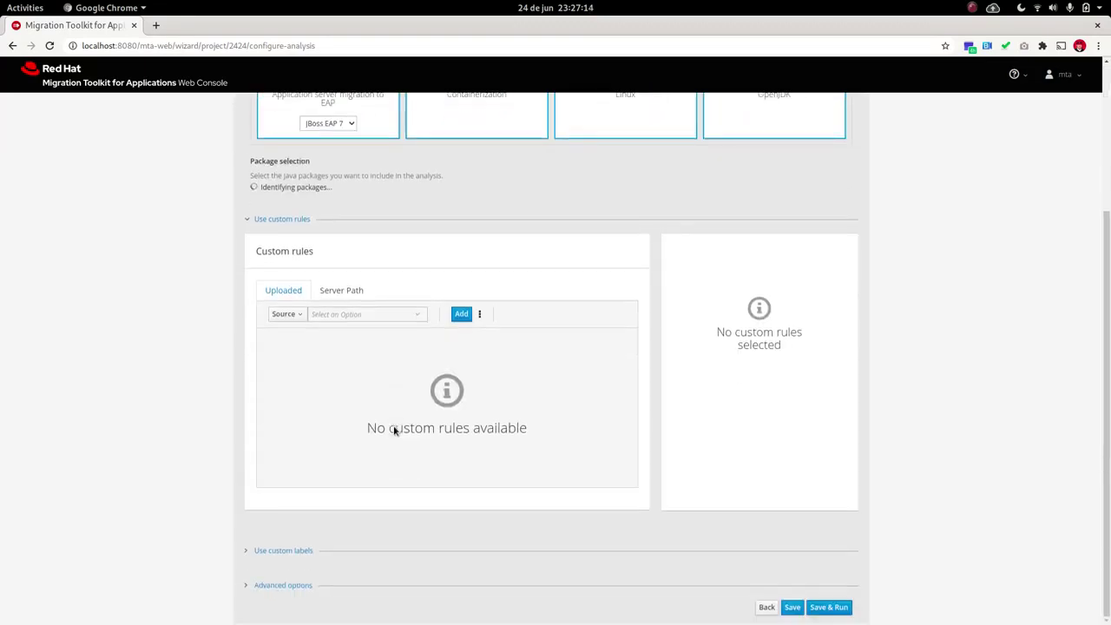
{"action": "left_click", "coordinate": [280, 220]}
{"action": "left_click", "coordinate": [285, 457]}
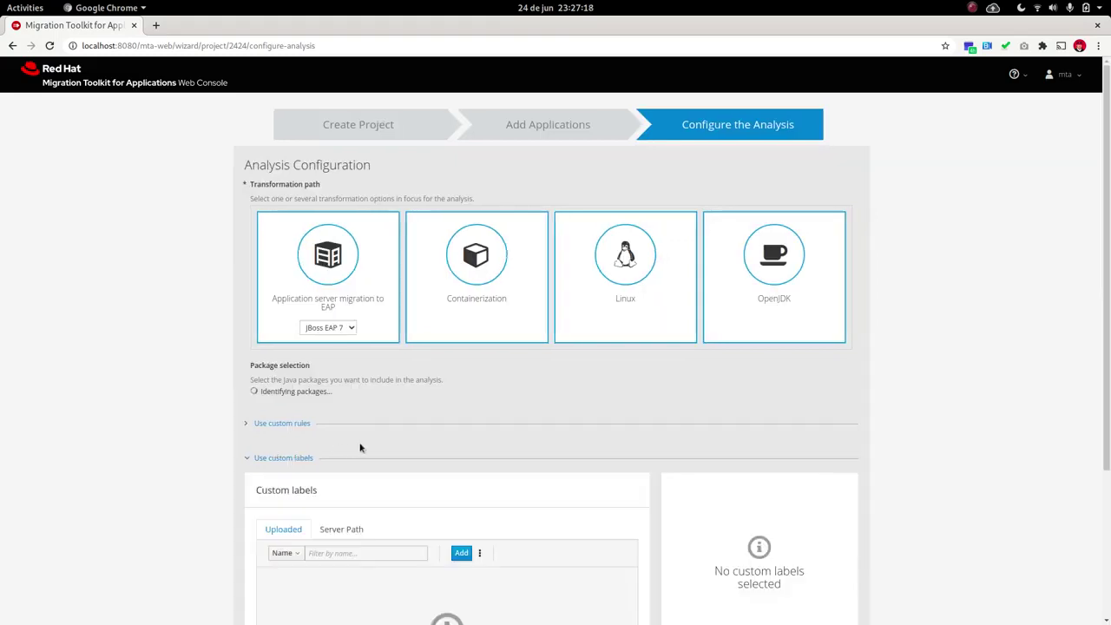
{"action": "scroll", "coordinate": [340, 448], "scroll_direction": "down", "scroll_amount": 3}
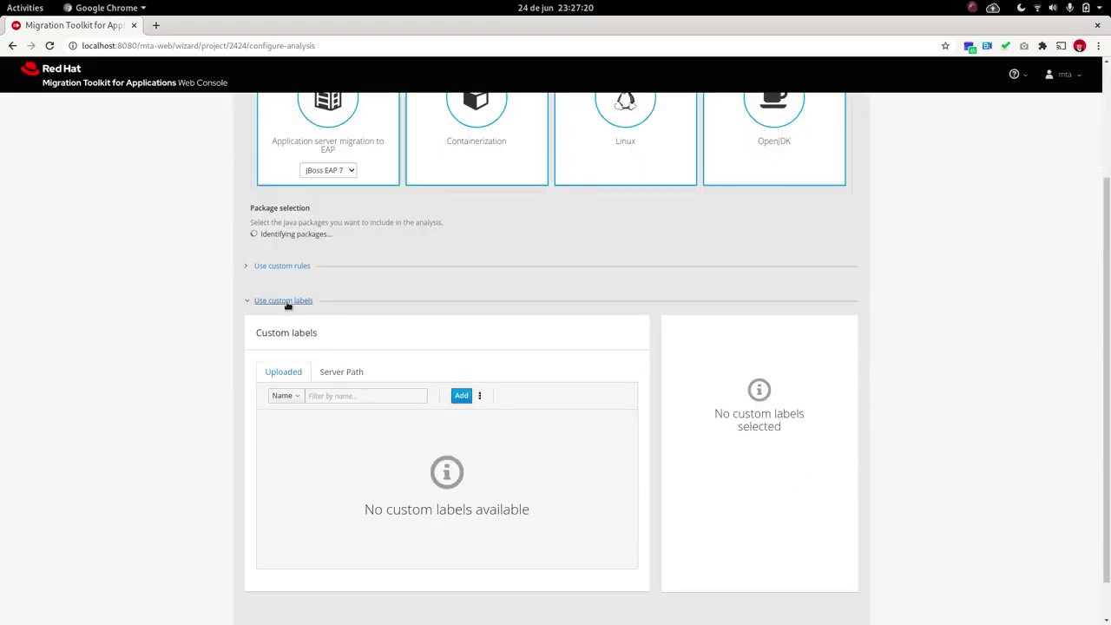
{"action": "left_click", "coordinate": [287, 302]}
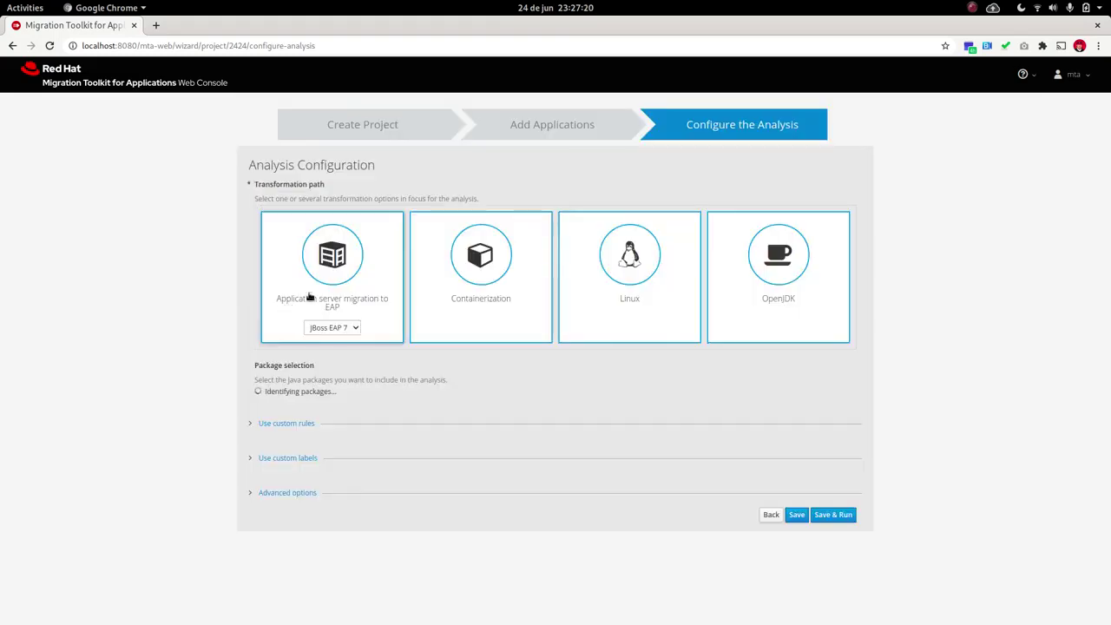
{"action": "left_click", "coordinate": [295, 493]}
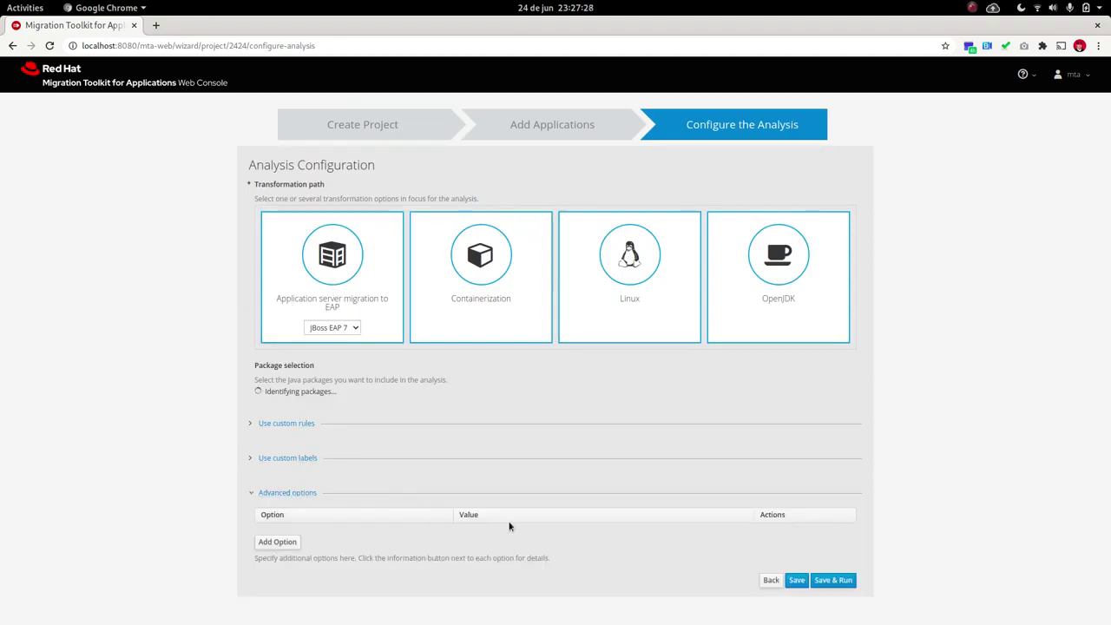
{"action": "left_click", "coordinate": [284, 493]}
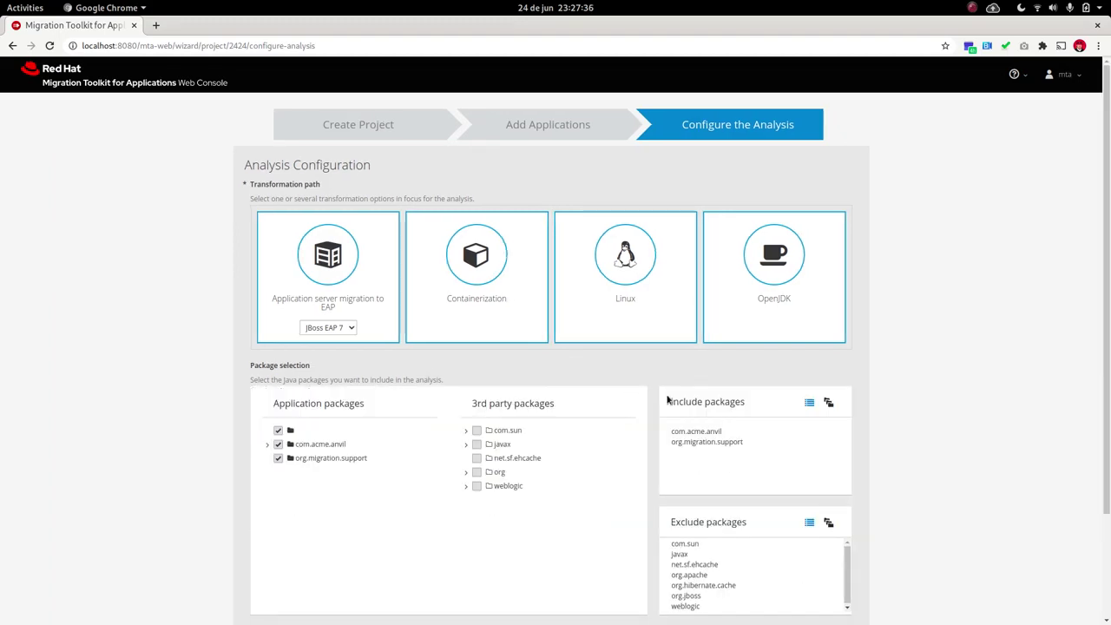
Keep the default package selection, save the analysis configuration and run the analysis
{"action": "scroll", "coordinate": [565, 429], "scroll_direction": "down", "scroll_amount": 2}
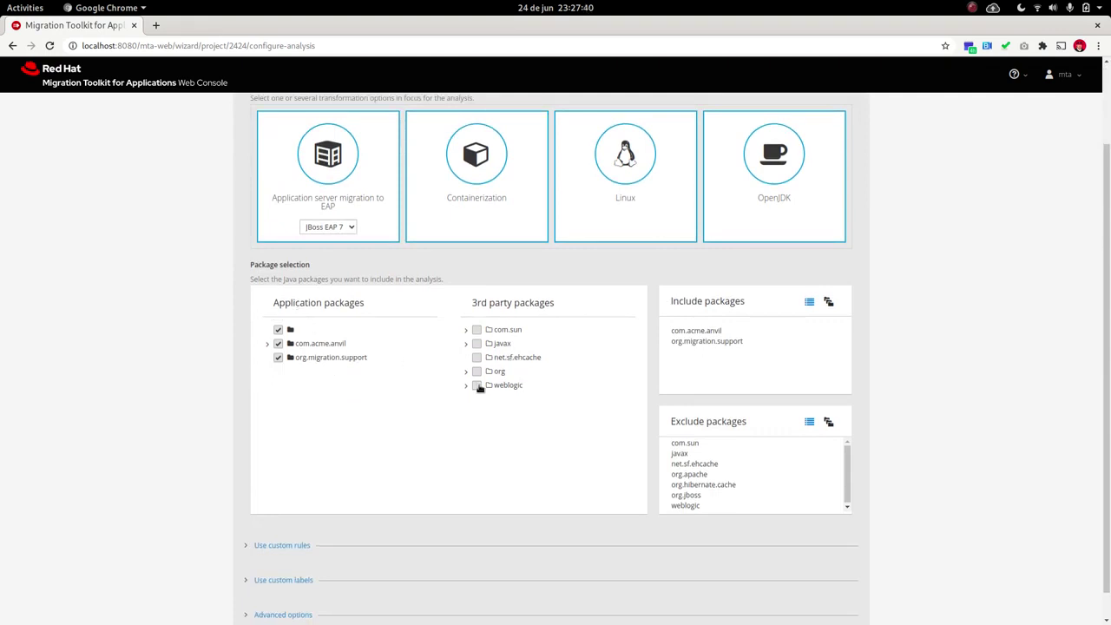
{"action": "scroll", "coordinate": [616, 425], "scroll_direction": "down", "scroll_amount": 1}
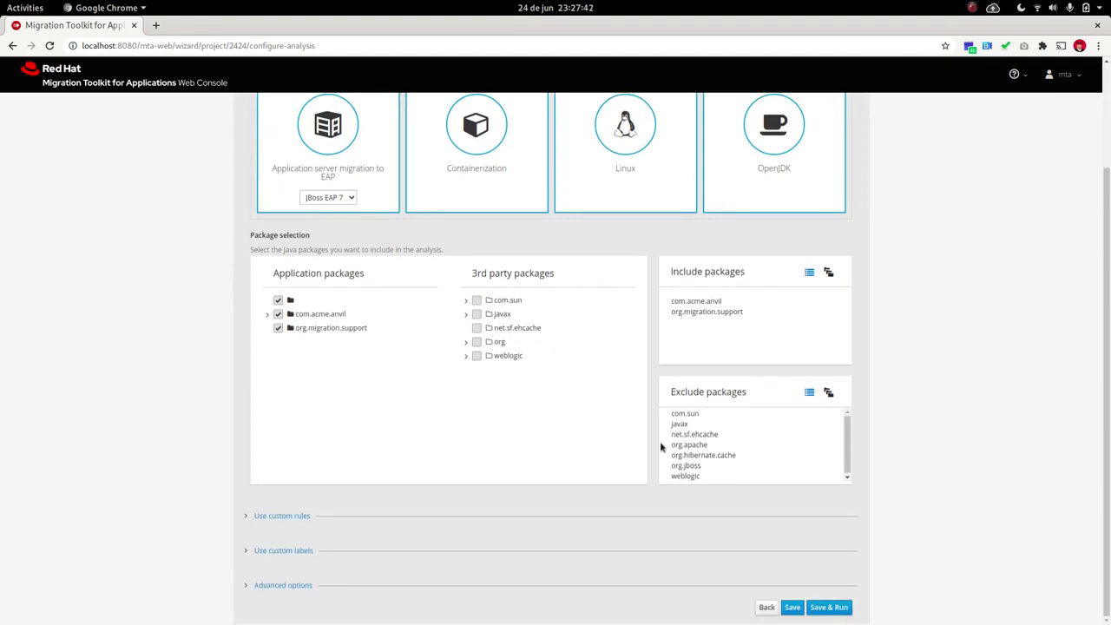
{"action": "left_click", "coordinate": [820, 607]}
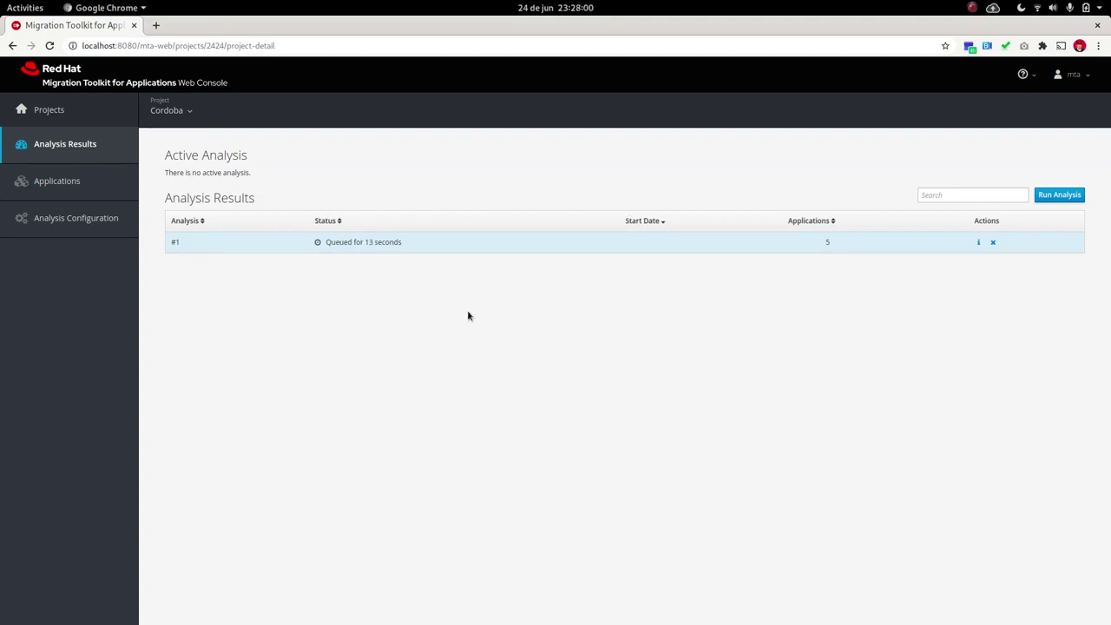
Look at the project switcher and review the Cordoba project's analysis configuration, including its transformation paths, selected applications and packages
{"action": "left_click", "coordinate": [188, 109]}
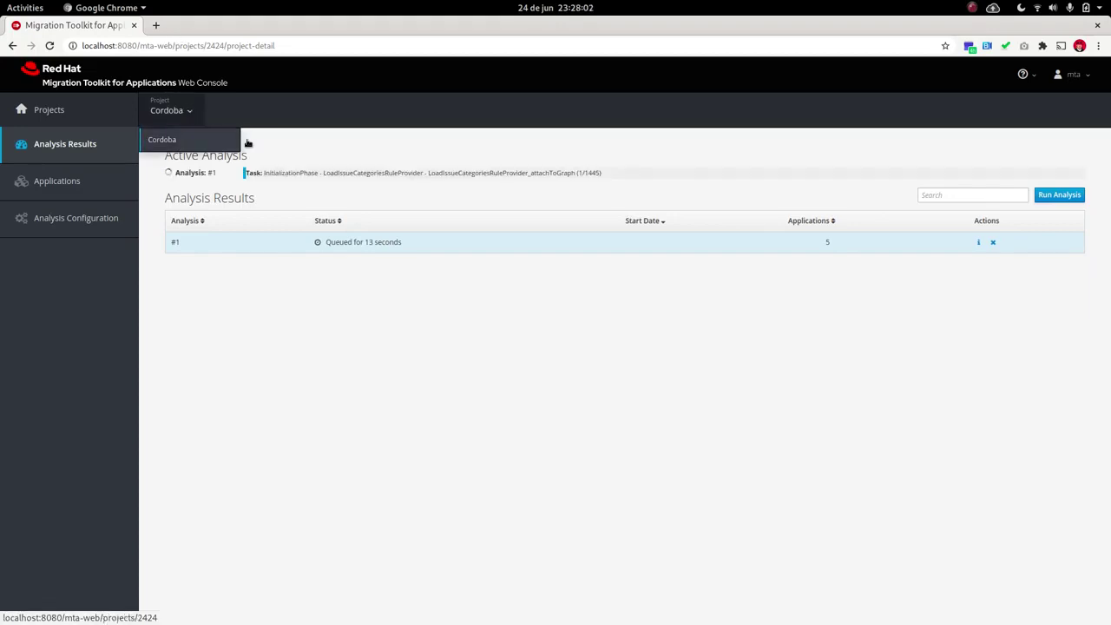
{"action": "left_click", "coordinate": [351, 141]}
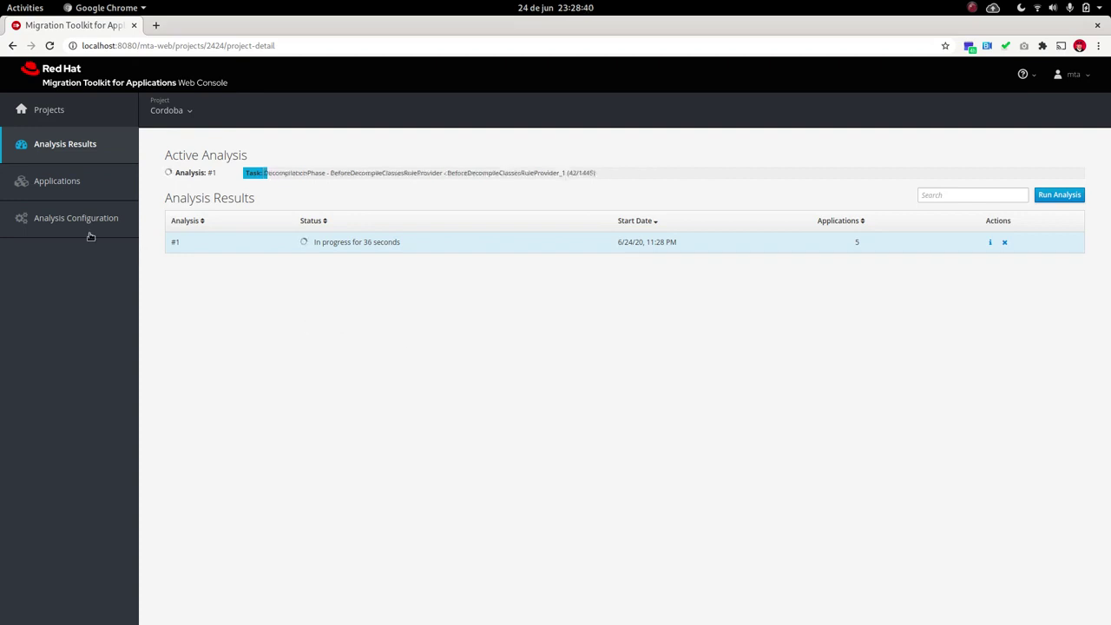
{"action": "left_click", "coordinate": [123, 235]}
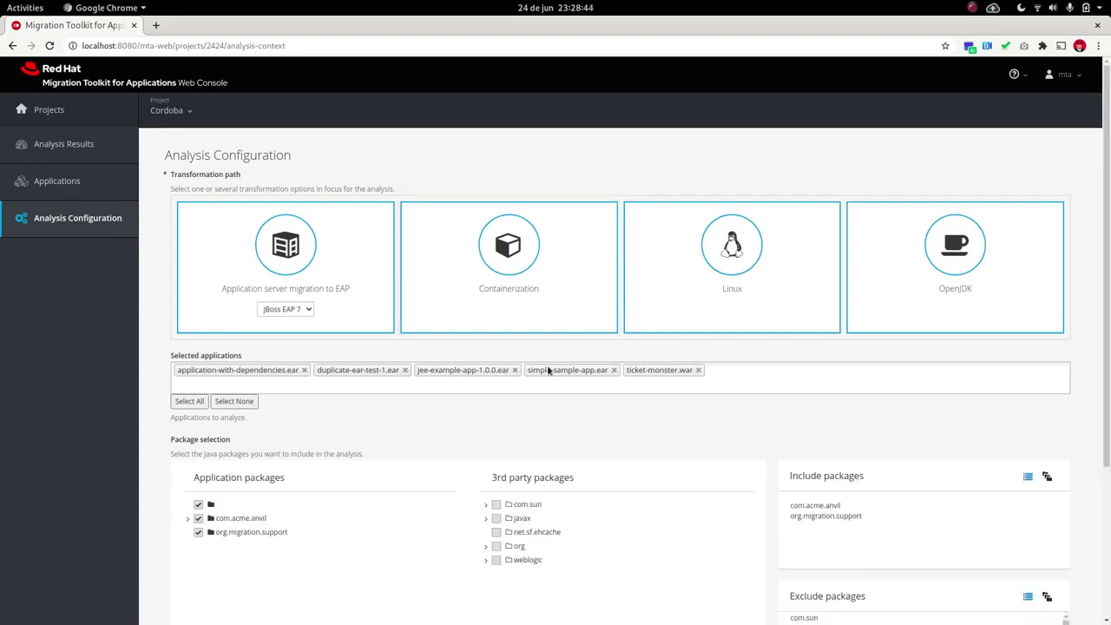
{"action": "scroll", "coordinate": [1027, 373], "scroll_direction": "down", "scroll_amount": 5}
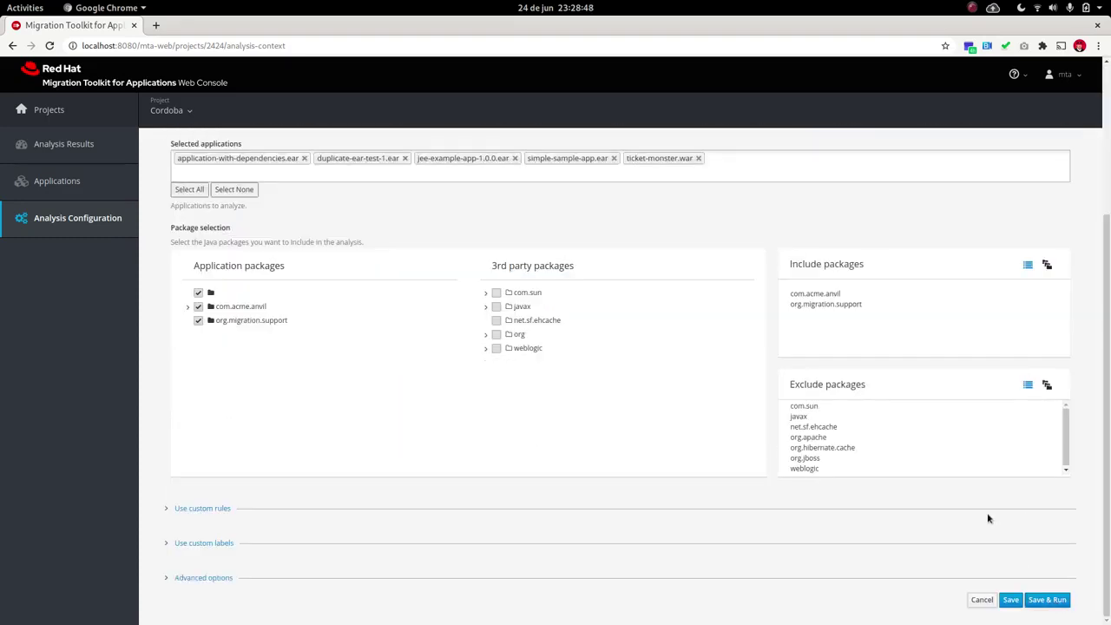
{"action": "scroll", "coordinate": [868, 446], "scroll_direction": "up", "scroll_amount": 3}
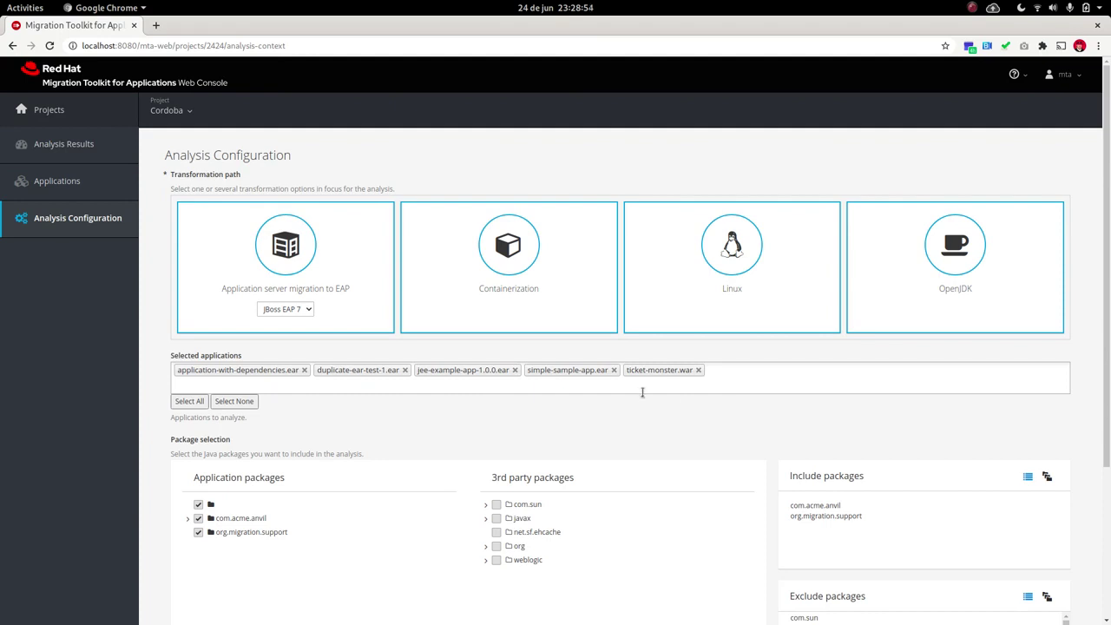
{"action": "scroll", "coordinate": [826, 390], "scroll_direction": "down", "scroll_amount": 5}
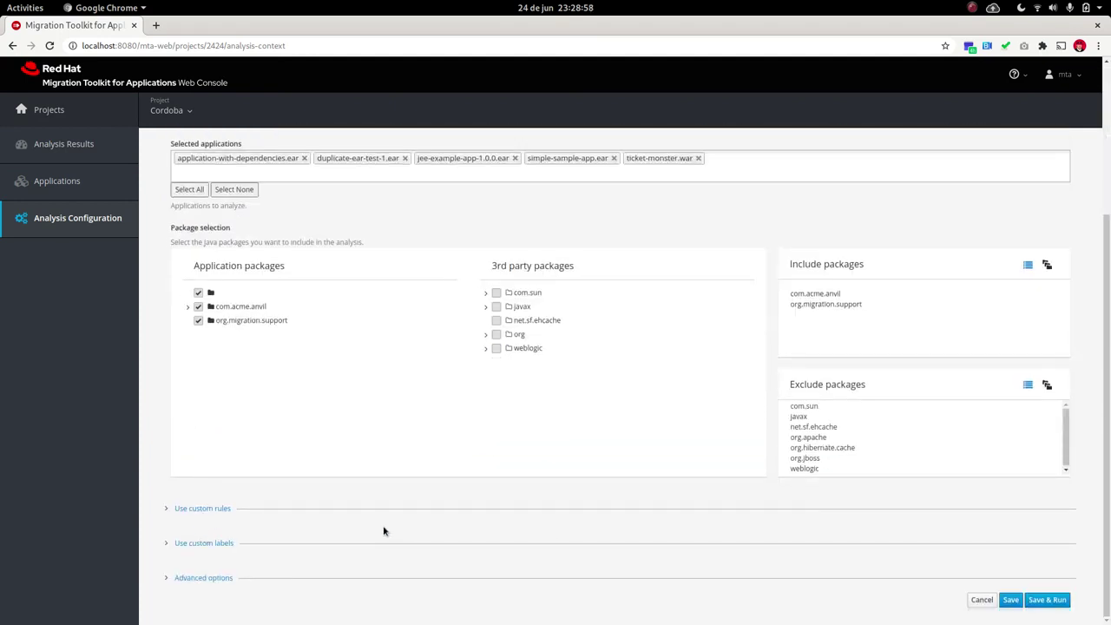
Review the analysis configuration, leave it without saving, and check the running analysis and the project's application list
{"action": "scroll", "coordinate": [384, 530], "scroll_direction": "up", "scroll_amount": 1}
{"action": "scroll", "coordinate": [427, 485], "scroll_direction": "up", "scroll_amount": 4}
{"action": "scroll", "coordinate": [427, 485], "scroll_direction": "down", "scroll_amount": 5}
{"action": "scroll", "coordinate": [288, 503], "scroll_direction": "up", "scroll_amount": 5}
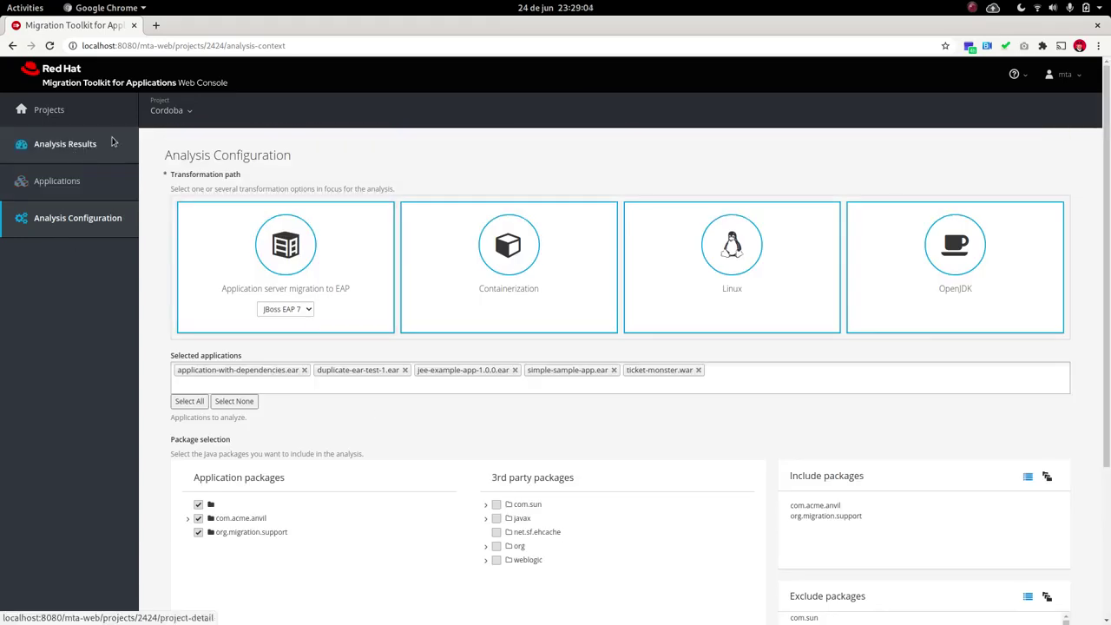
{"action": "left_click", "coordinate": [79, 145]}
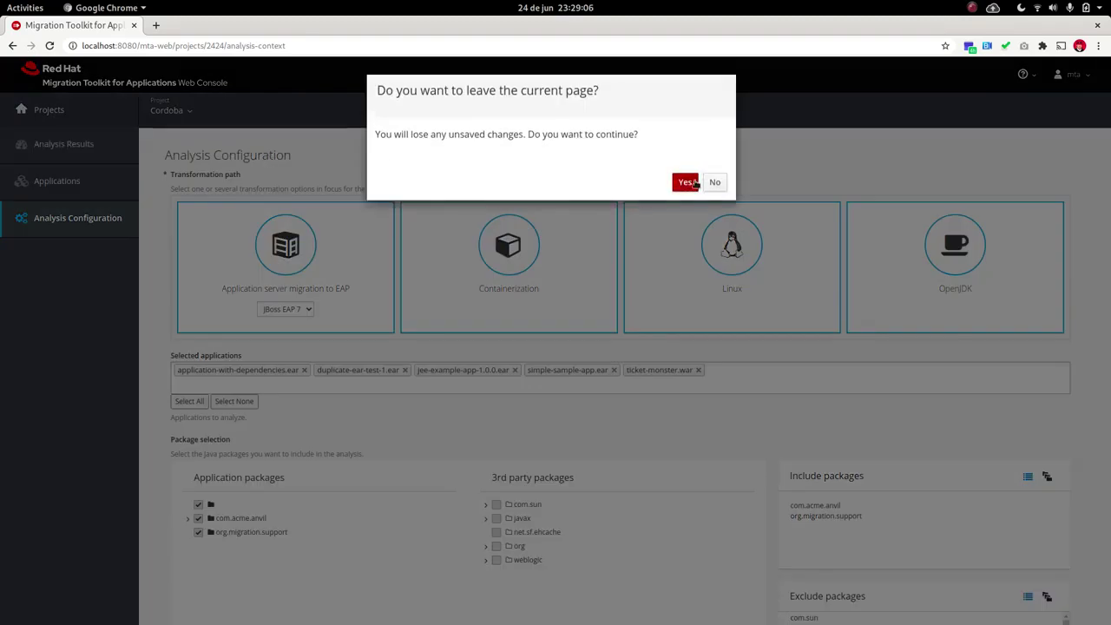
{"action": "left_click", "coordinate": [686, 184]}
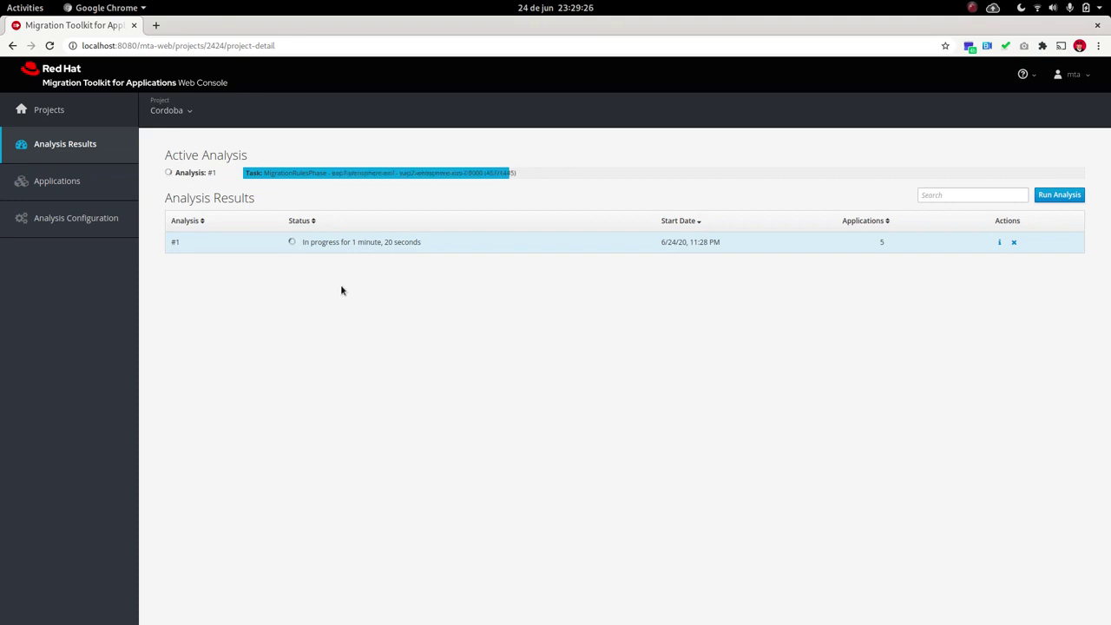
{"action": "left_click", "coordinate": [102, 182]}
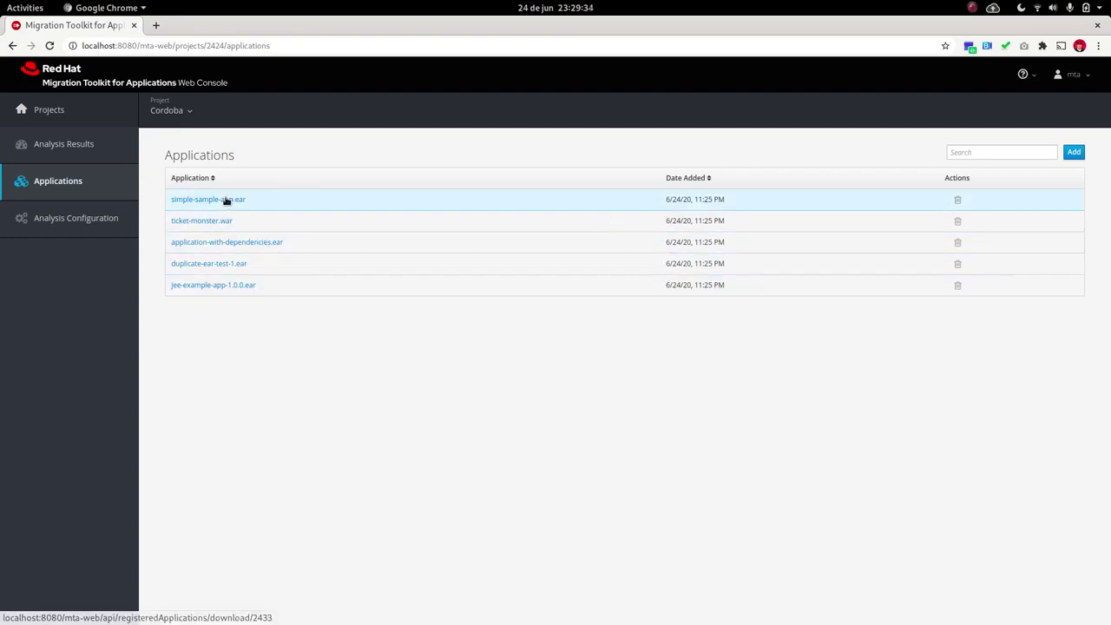
Return to the analysis results, open the report of analysis #1 and look through its application list and shared libraries
{"action": "left_click", "coordinate": [76, 150]}
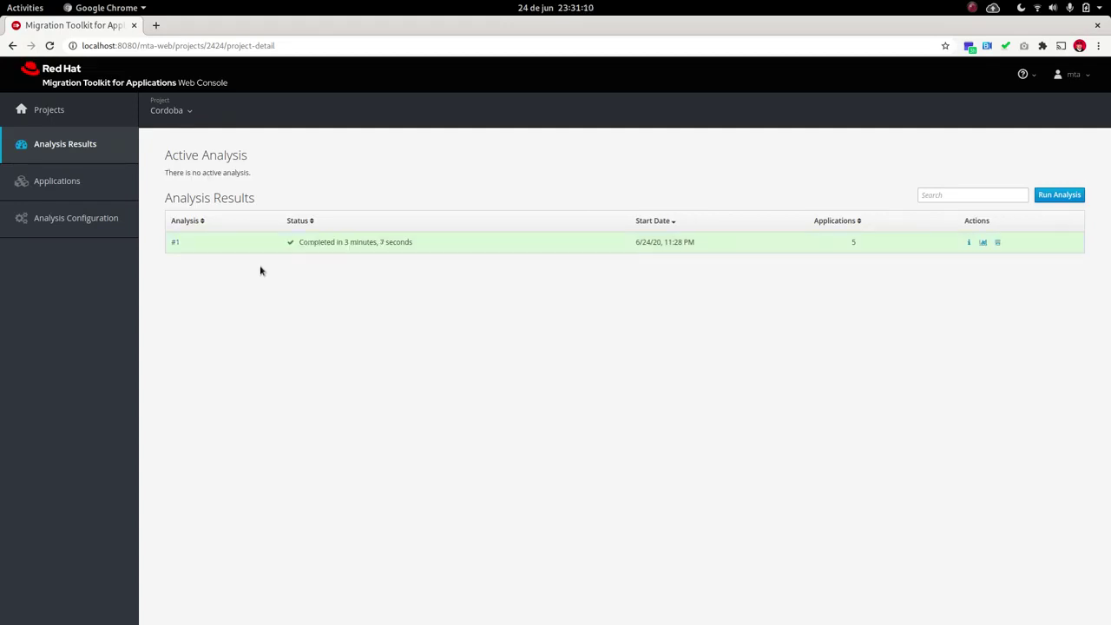
{"action": "left_click", "coordinate": [174, 243]}
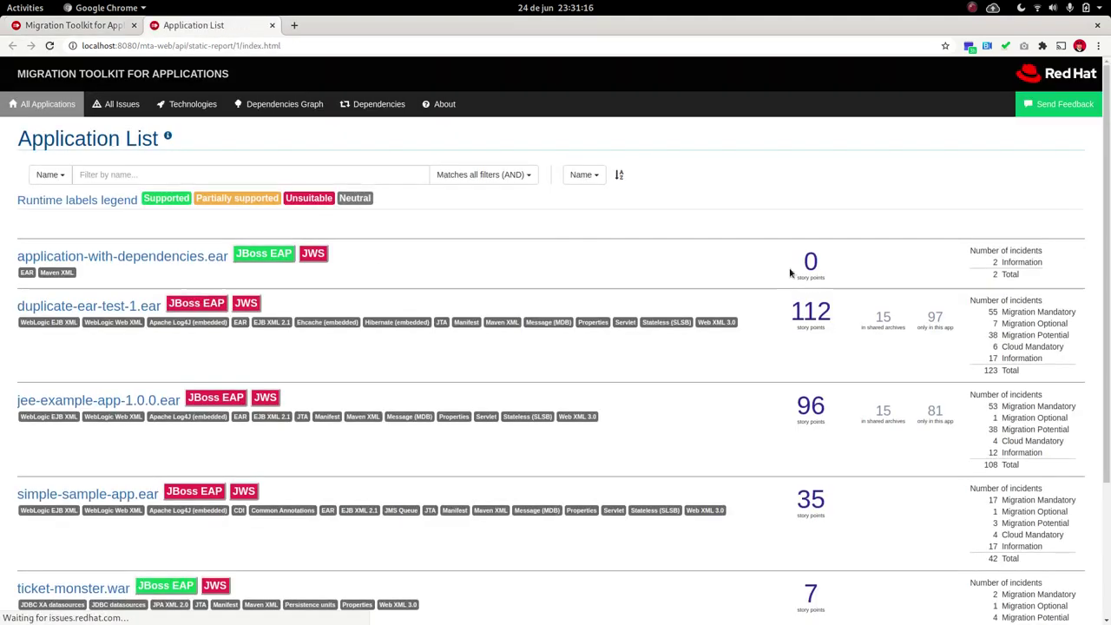
{"action": "scroll", "coordinate": [516, 300], "scroll_direction": "down", "scroll_amount": 3}
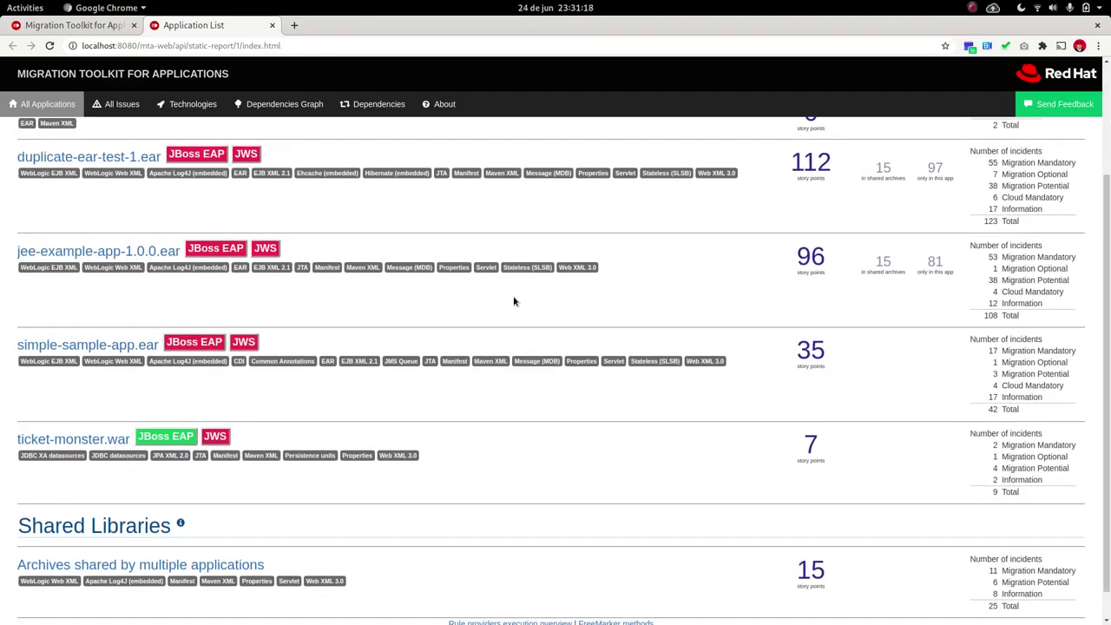
{"action": "scroll", "coordinate": [514, 301], "scroll_direction": "up", "scroll_amount": 3}
{"action": "scroll", "coordinate": [514, 301], "scroll_direction": "down", "scroll_amount": 3}
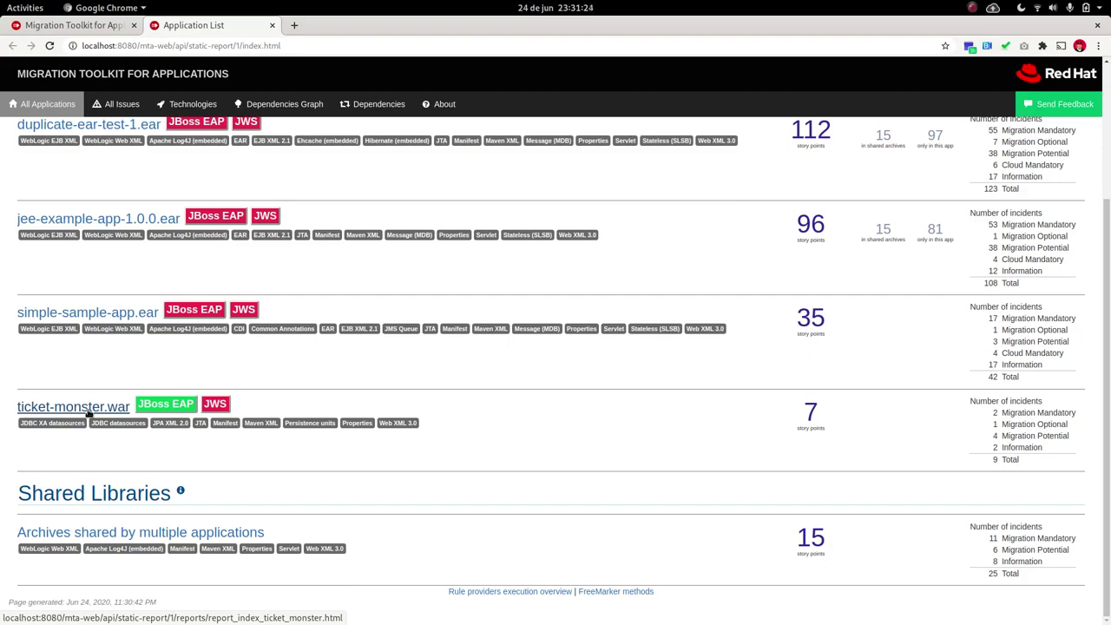
Highlight the ticket-monster.war technologies by their suitability for JBoss EAP and for JWS, comparing the colours with the runtime labels legend
{"action": "left_click", "coordinate": [162, 404]}
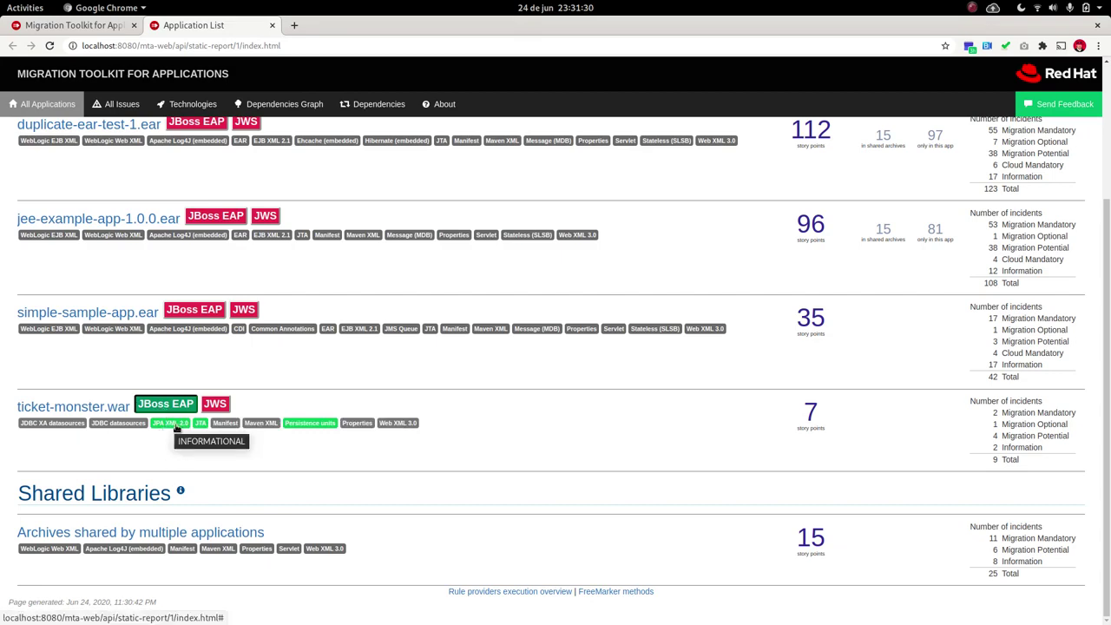
{"action": "scroll", "coordinate": [302, 379], "scroll_direction": "up", "scroll_amount": 3}
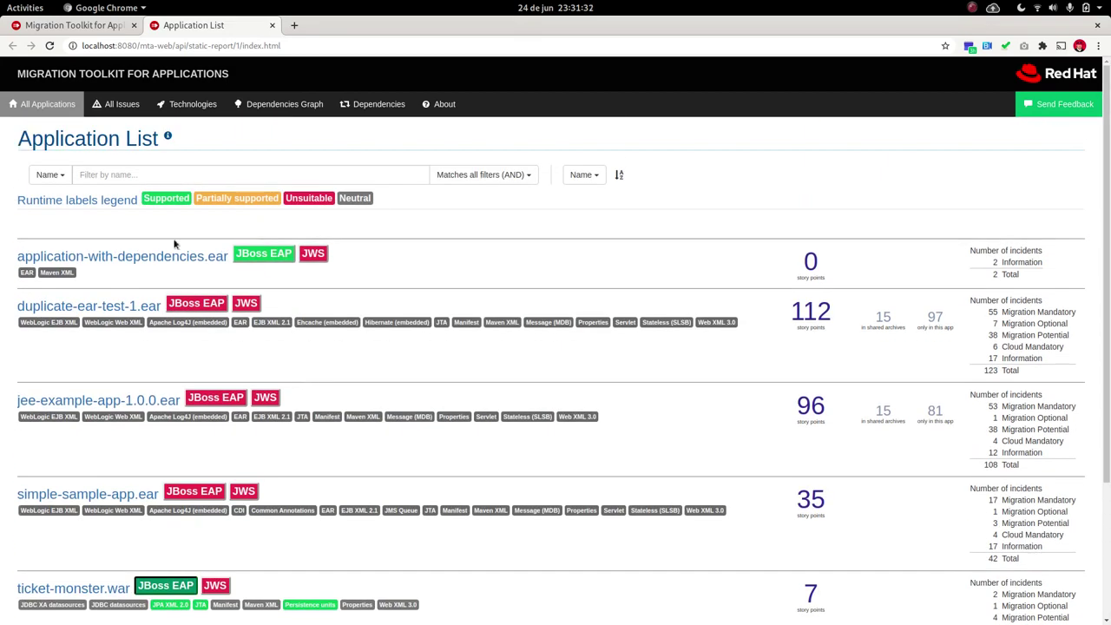
{"action": "scroll", "coordinate": [232, 380], "scroll_direction": "down", "scroll_amount": 4}
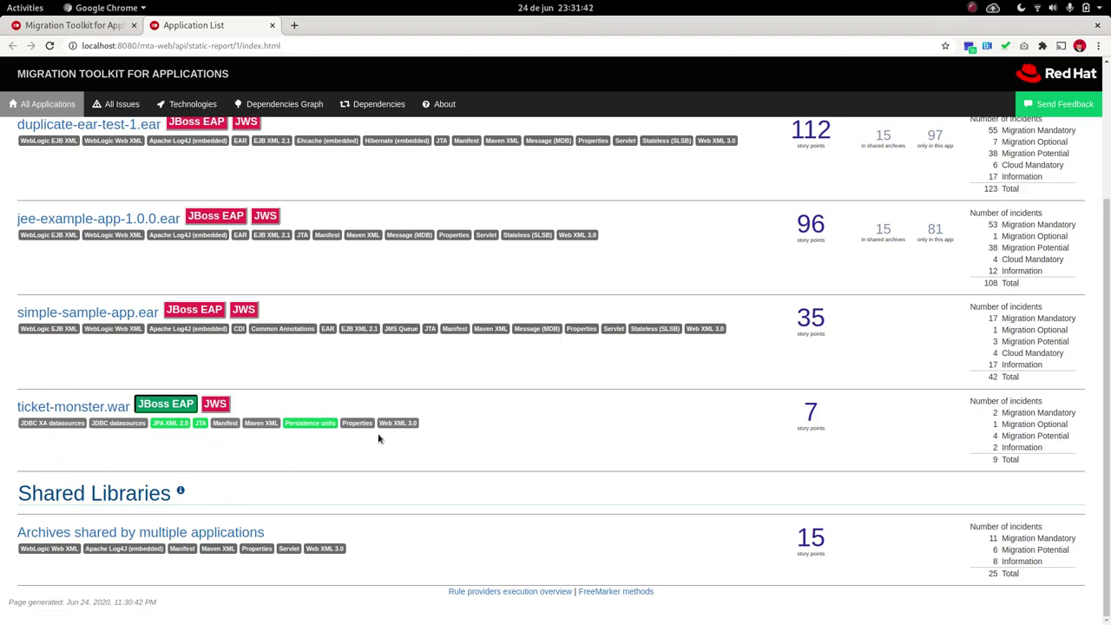
{"action": "left_click", "coordinate": [219, 404]}
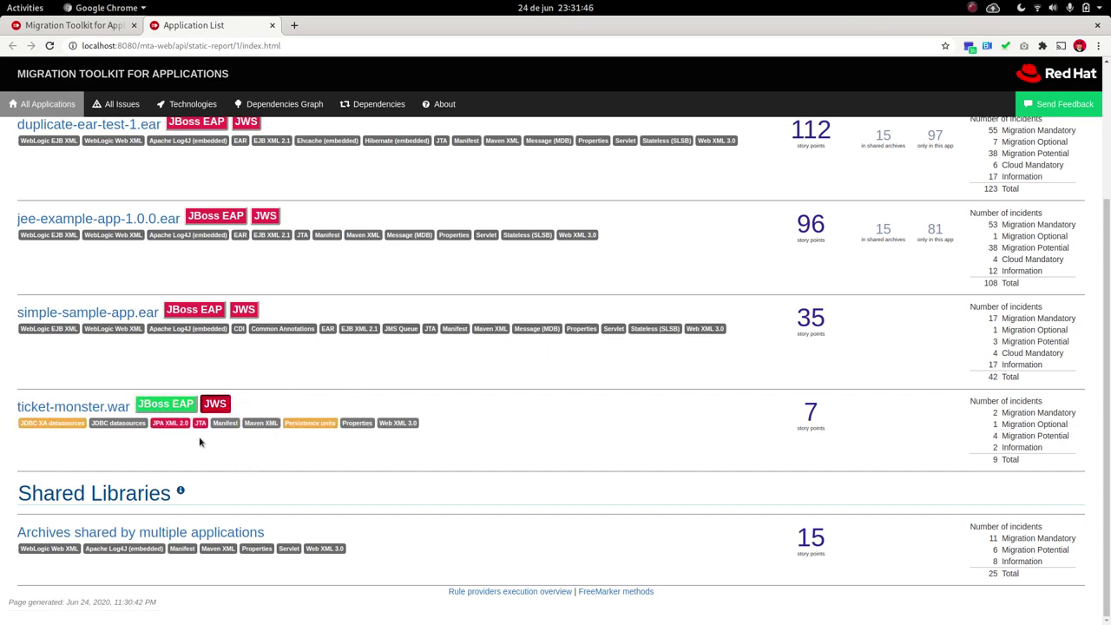
{"action": "mouse_move", "coordinate": [199, 426]}
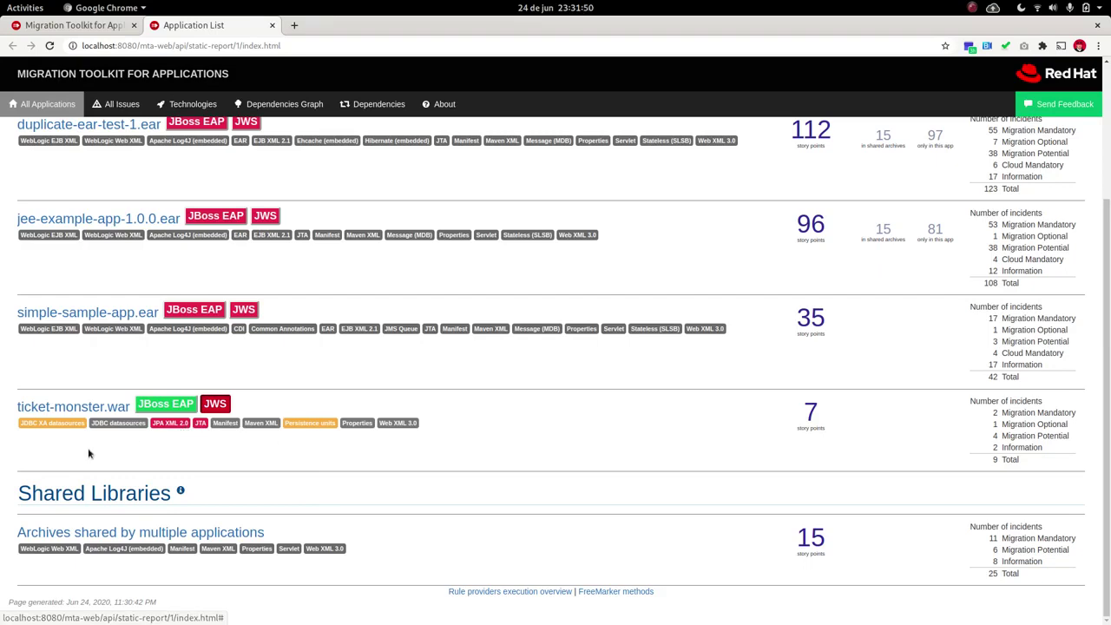
{"action": "left_click", "coordinate": [396, 424]}
Highlight the duplicate-ear-test-1.ear technologies by their suitability for JBoss EAP
{"action": "scroll", "coordinate": [394, 382], "scroll_direction": "down", "scroll_amount": 1}
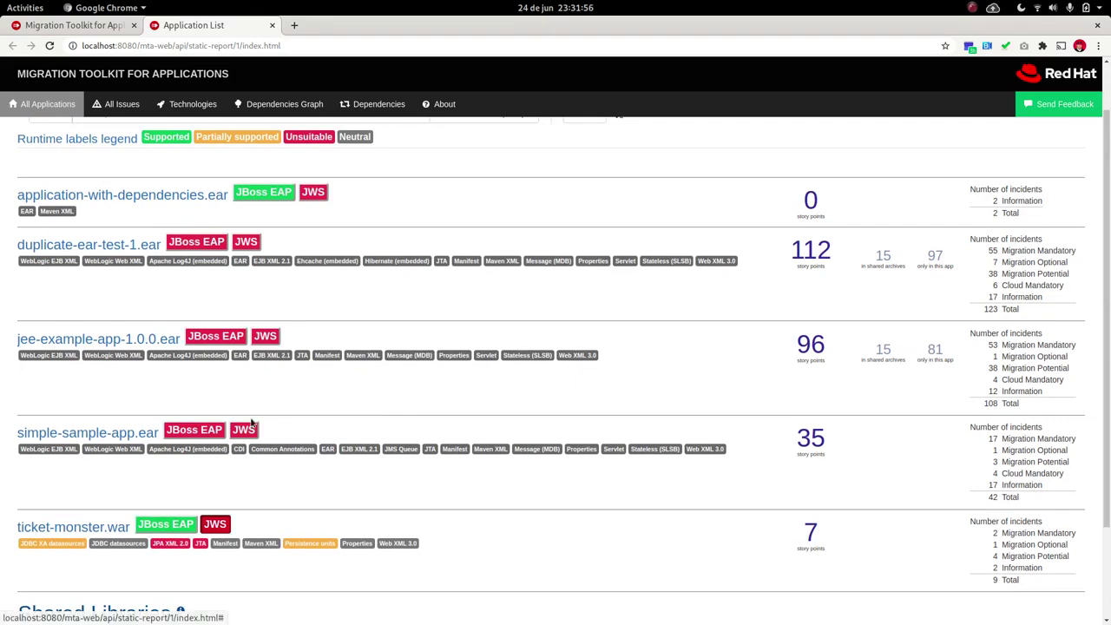
{"action": "left_click", "coordinate": [196, 244]}
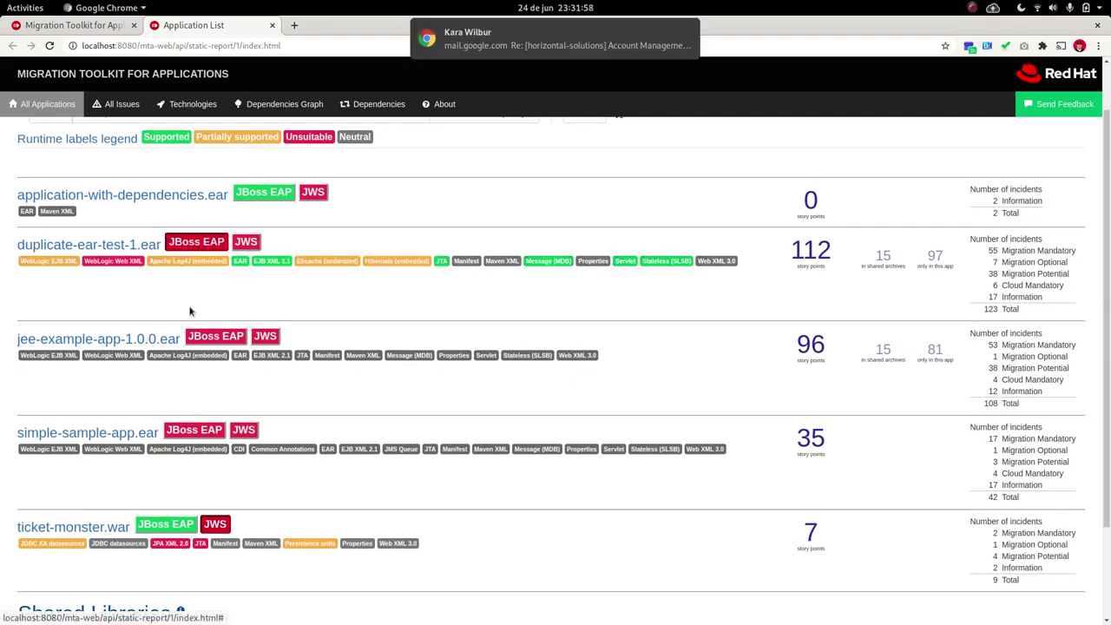